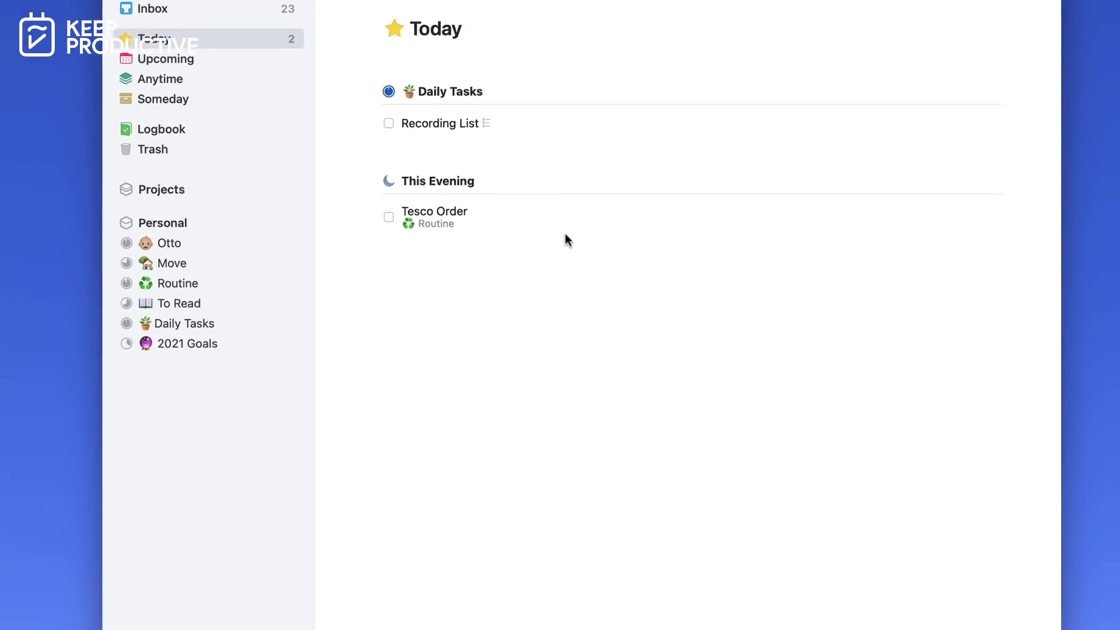
- Reschedule Tesco Order from This Evening to Today, then toggle slim mode on and off
click(553, 218)
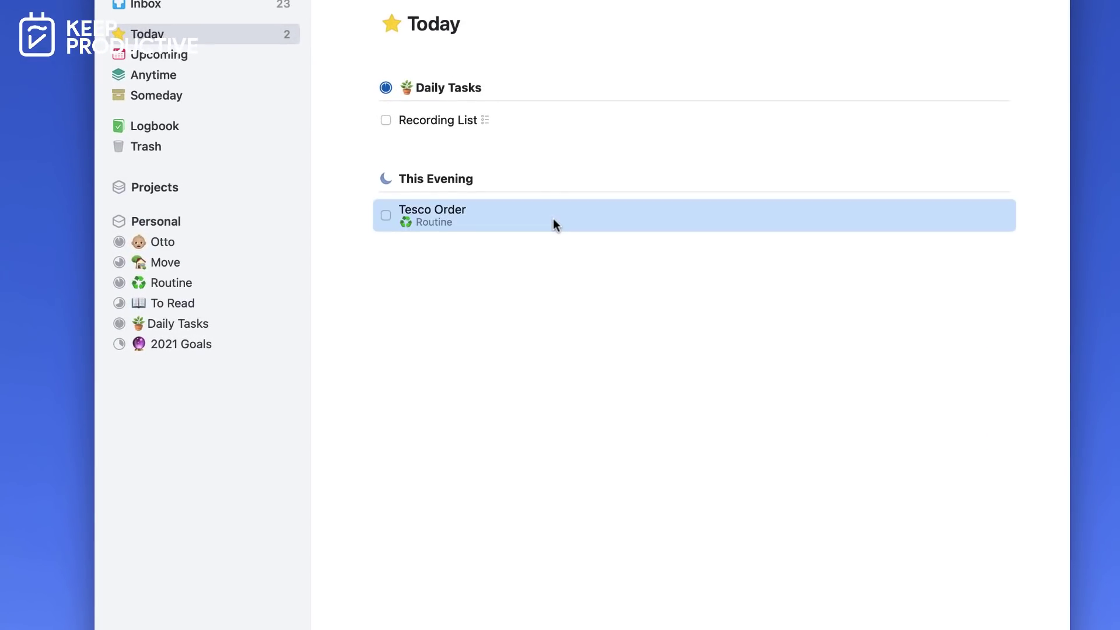
right_click(554, 218)
click(568, 228)
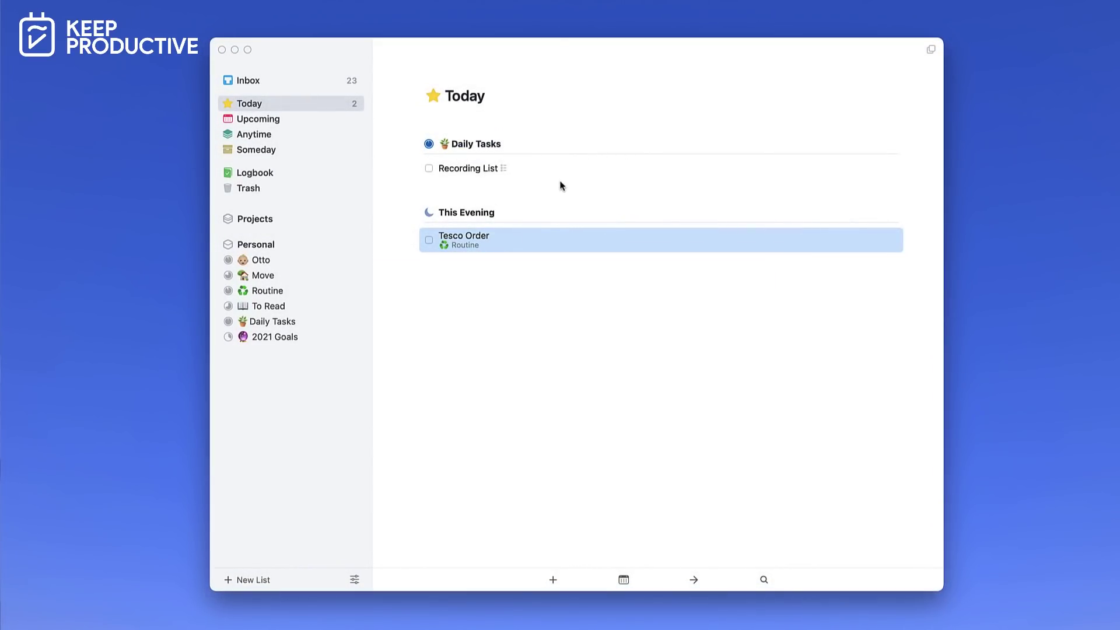
right_click(536, 237)
click(561, 241)
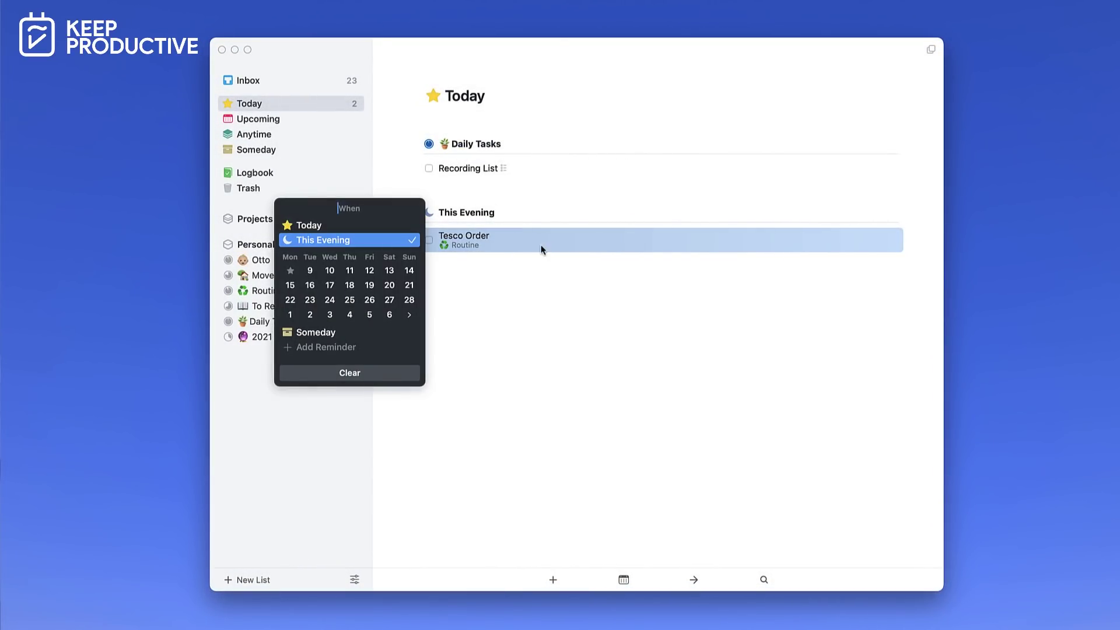
click(308, 226)
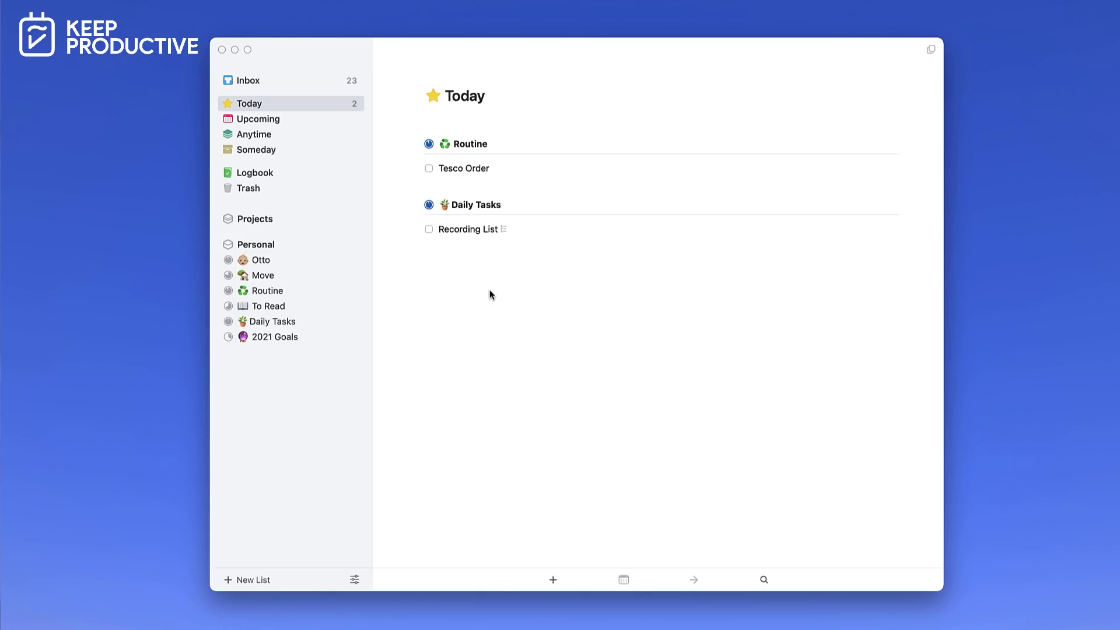
key(super+slash)
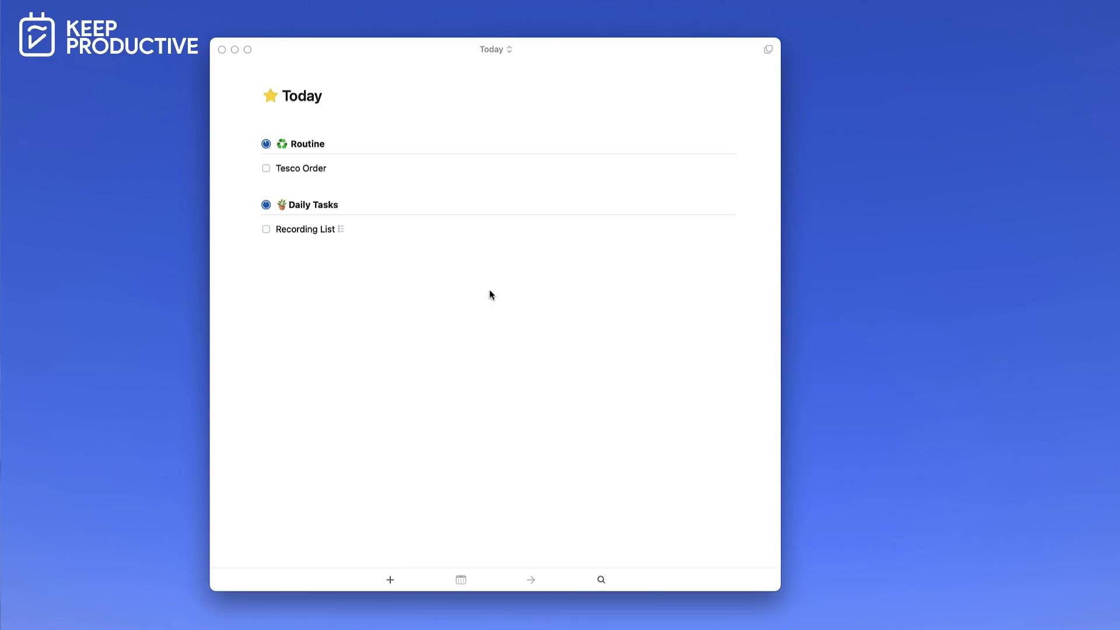
key(super+slash)
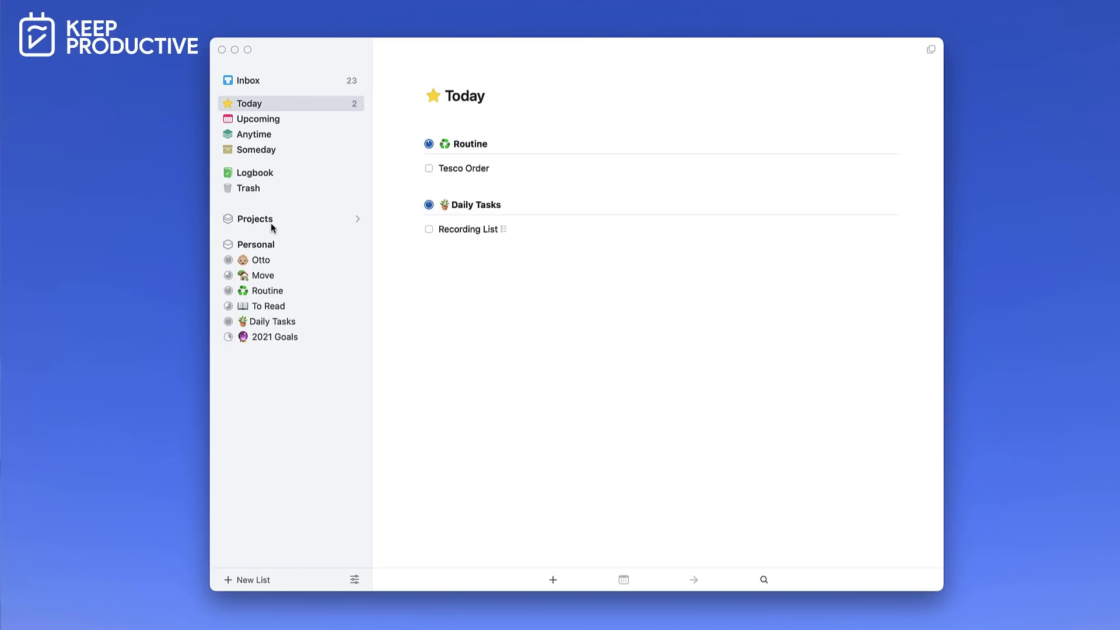
click(271, 223)
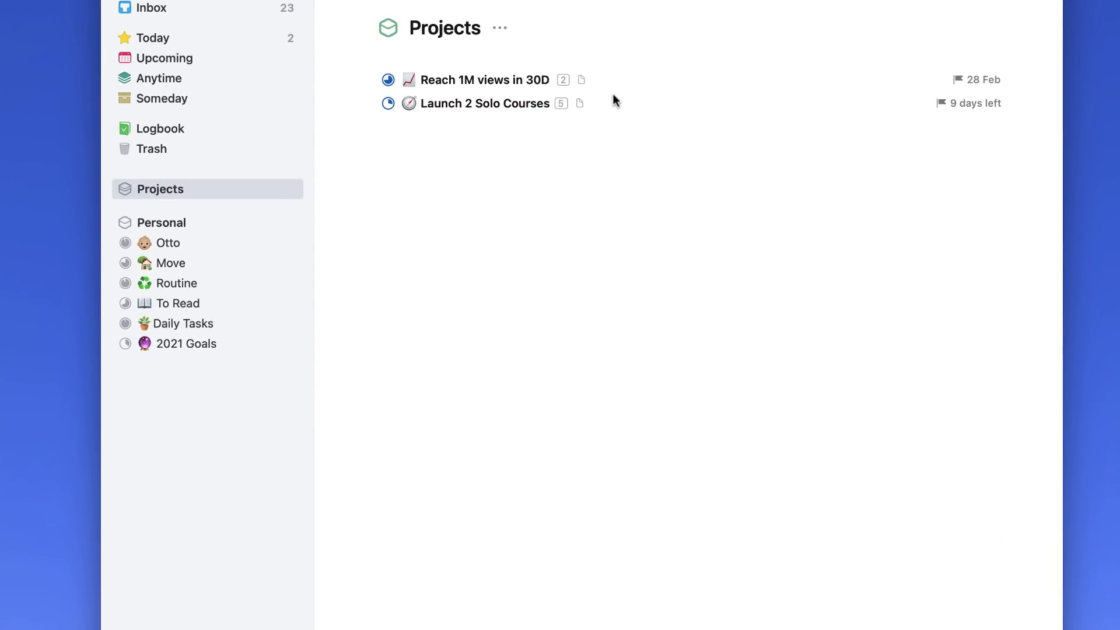
double_click(614, 84)
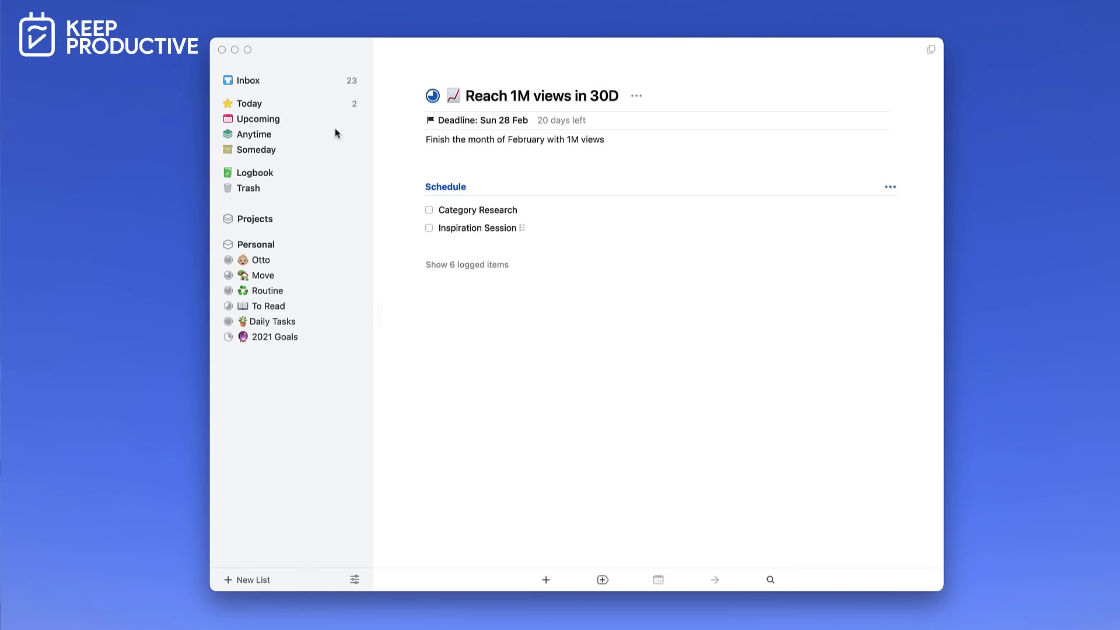
click(296, 103)
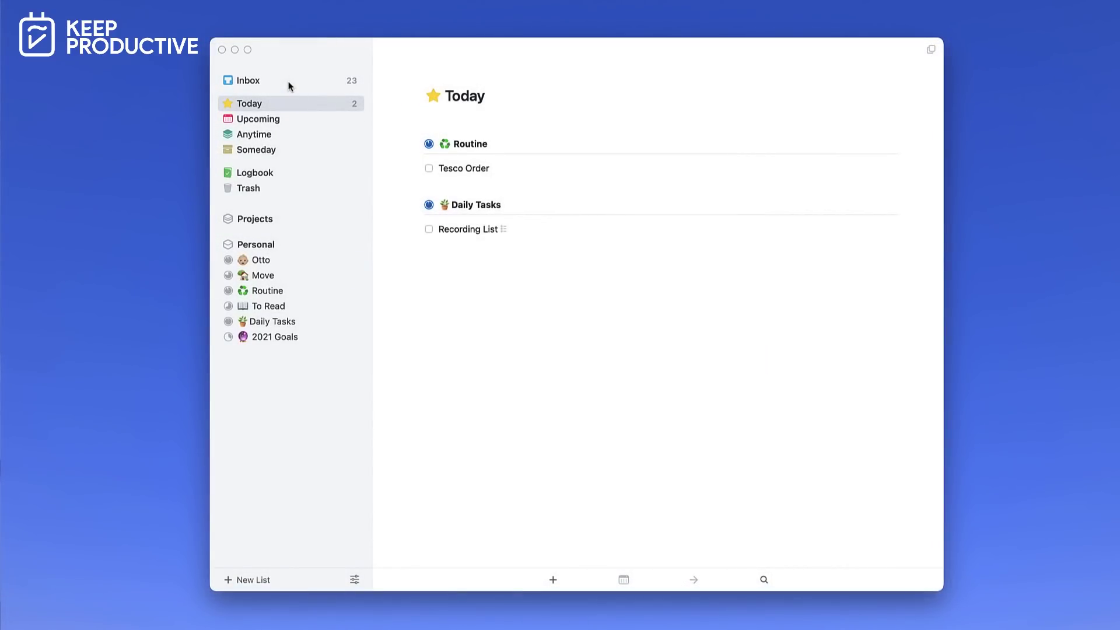
- In the Inbox, select all 23 to-dos and drag them onto Anytime, confirming the notice
click(288, 85)
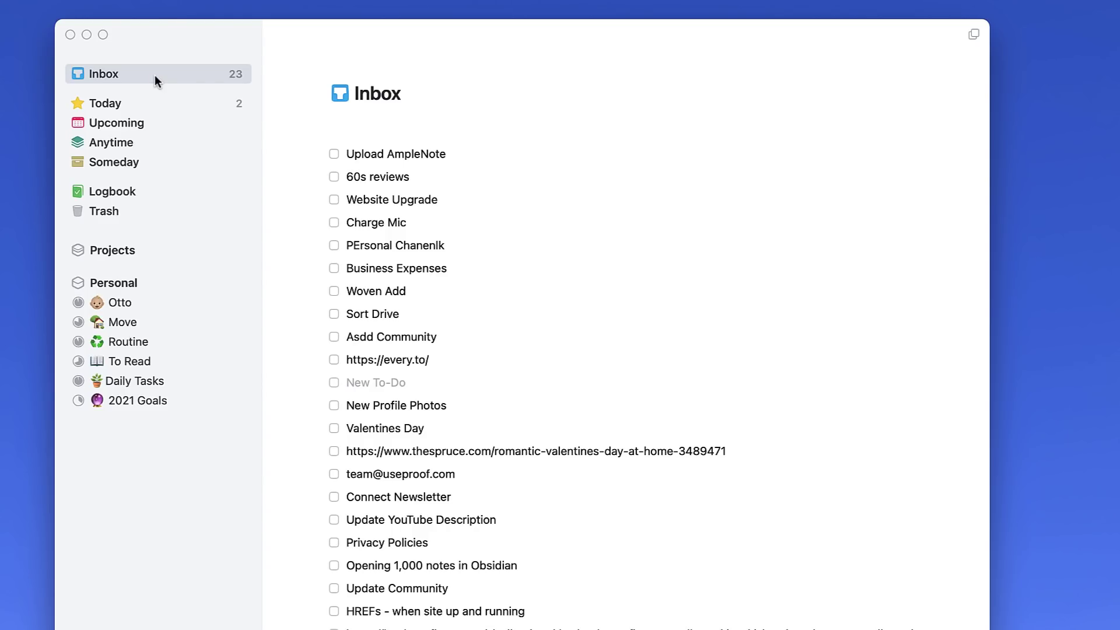
key(ctrl+space)
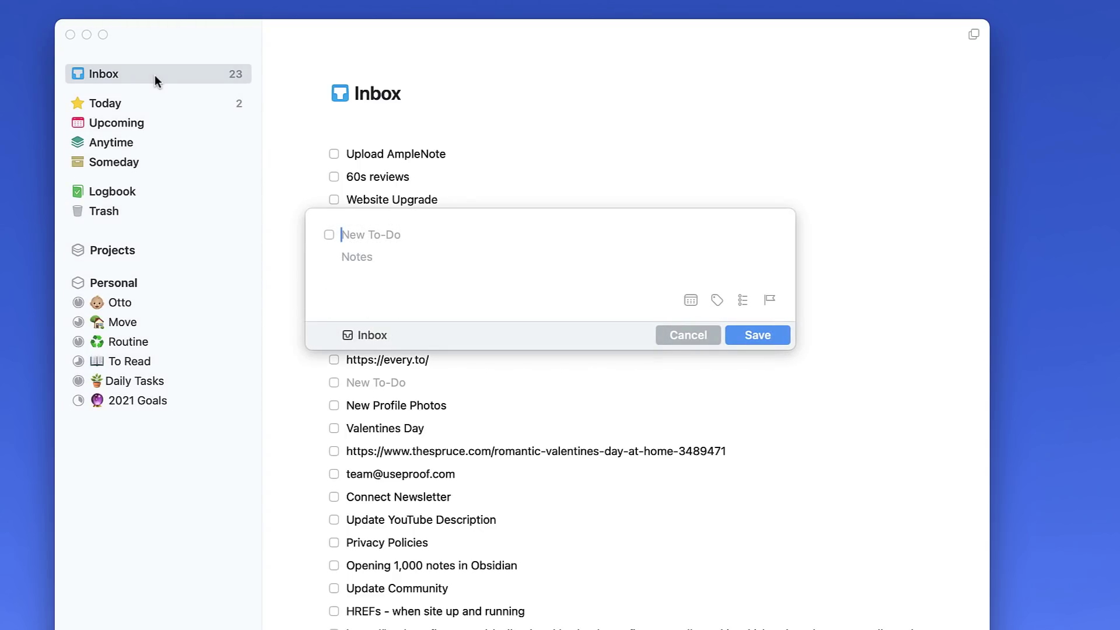
key(Escape)
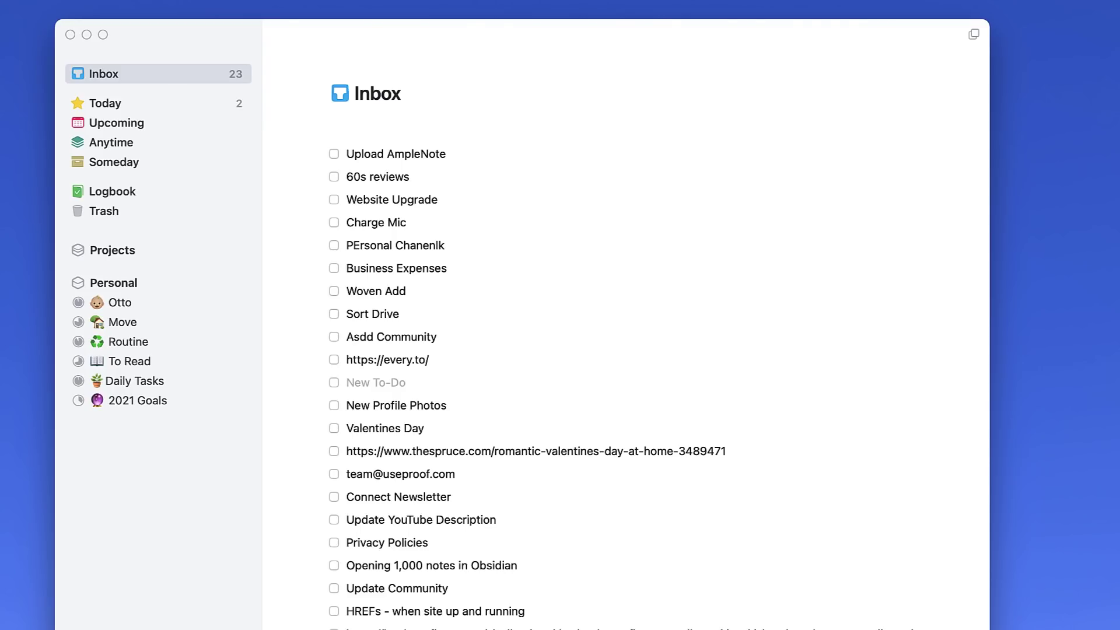
key(super+a)
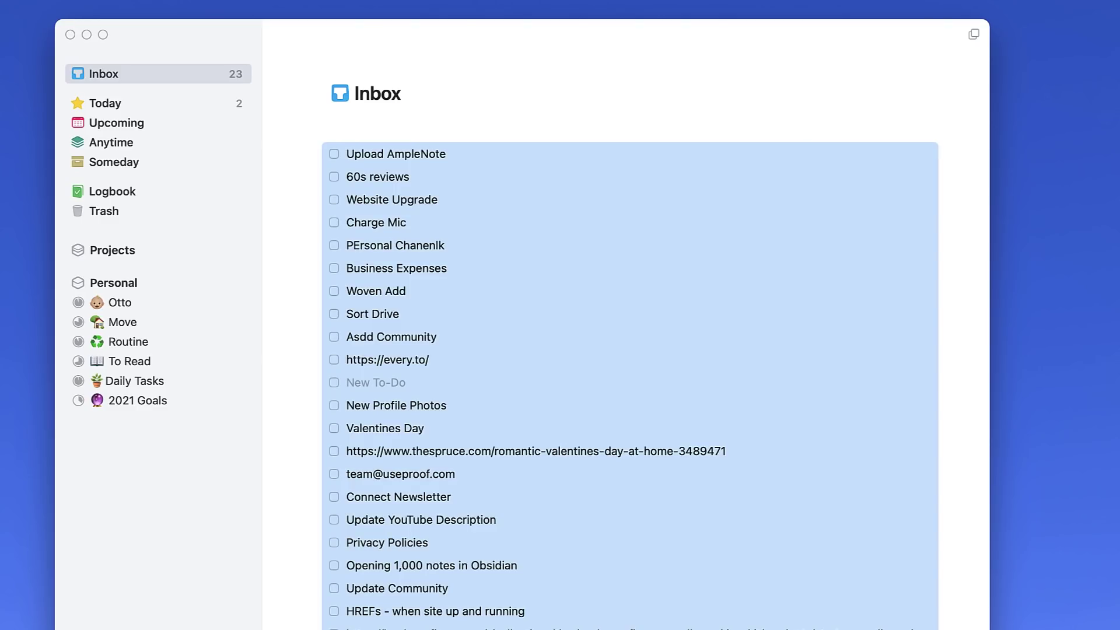
drag(368, 206, 223, 139)
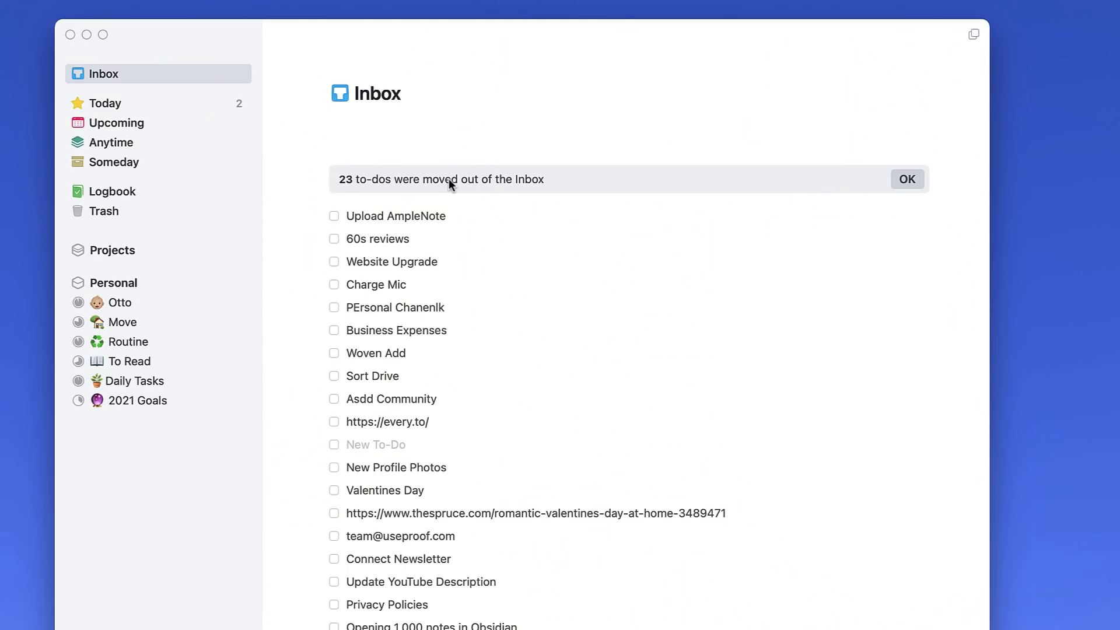
click(908, 178)
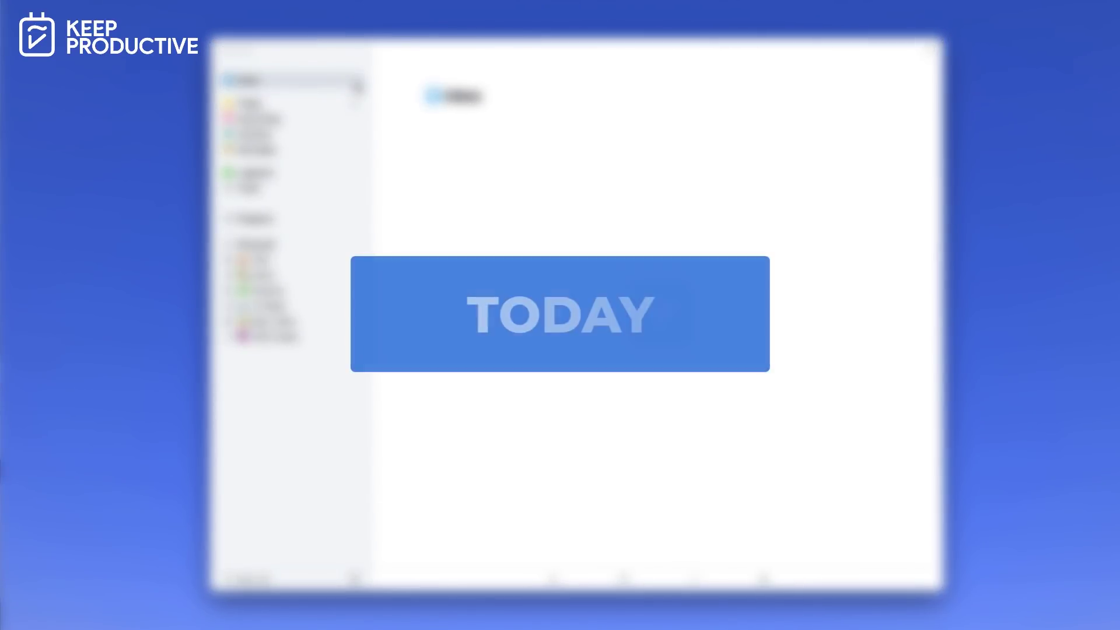
- In Today, reschedule Tesco Order for This Evening
click(323, 103)
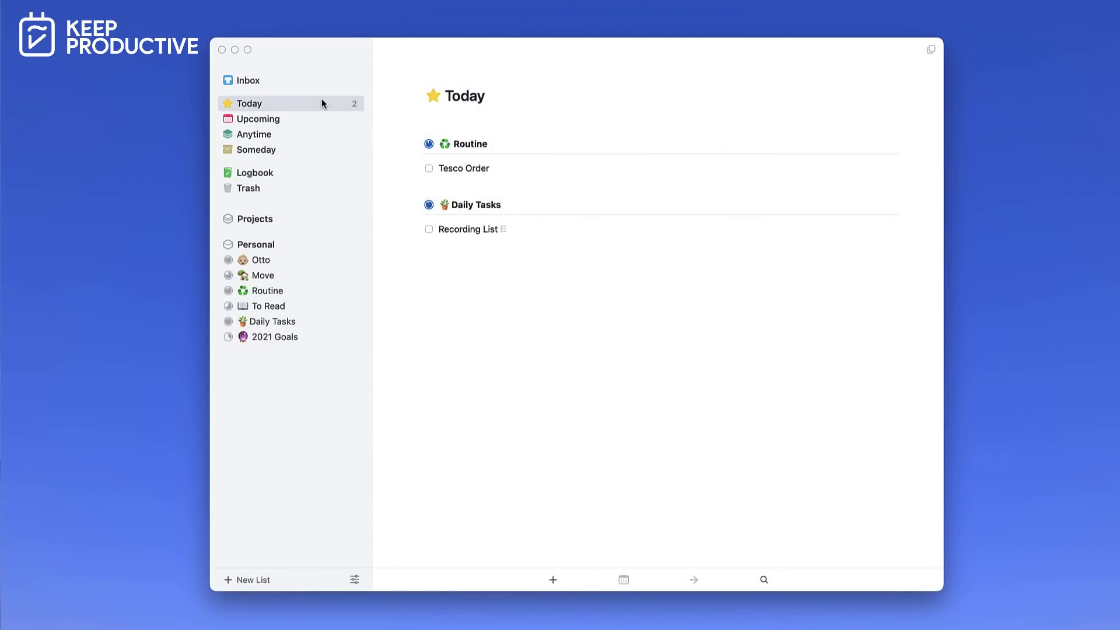
click(469, 167)
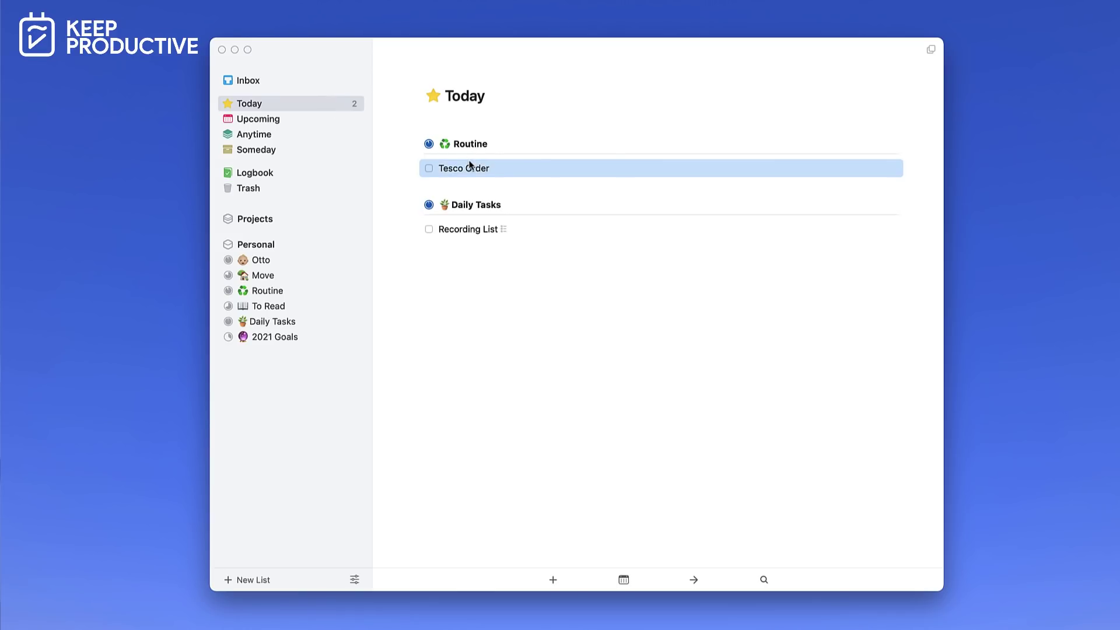
right_click(469, 166)
click(490, 167)
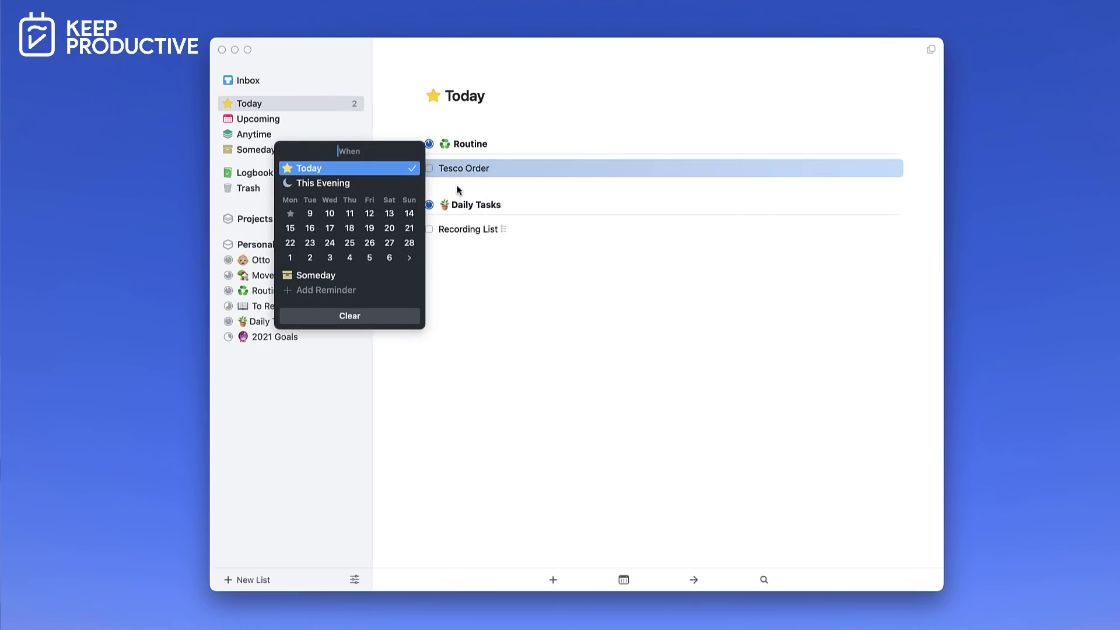
click(323, 184)
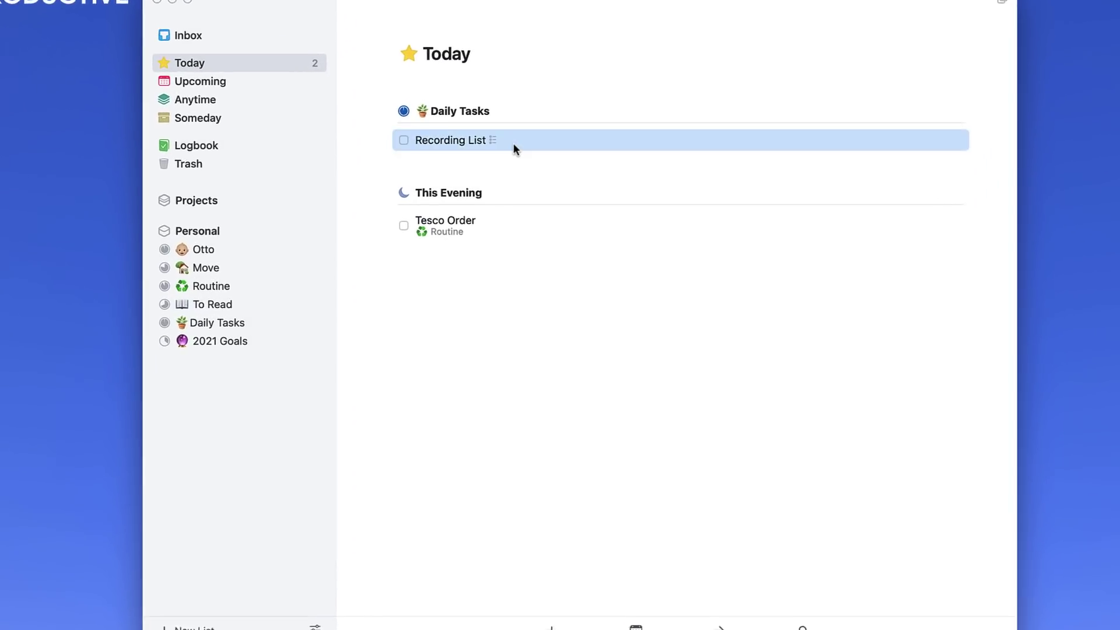
- Open the Recording List to-do and add the highlights tag
double_click(513, 143)
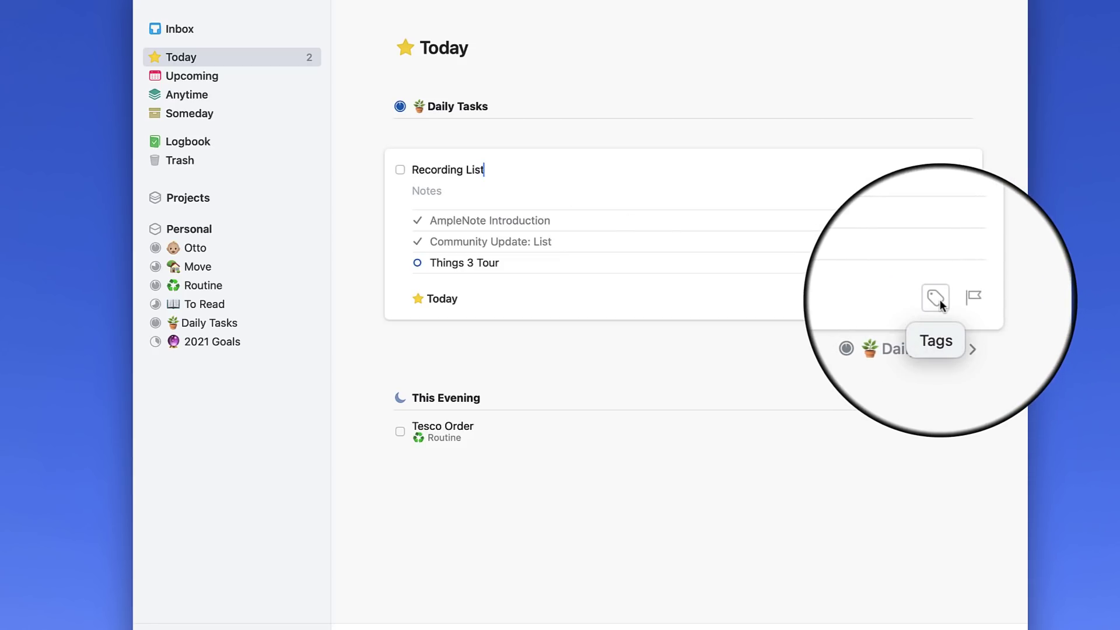
click(939, 299)
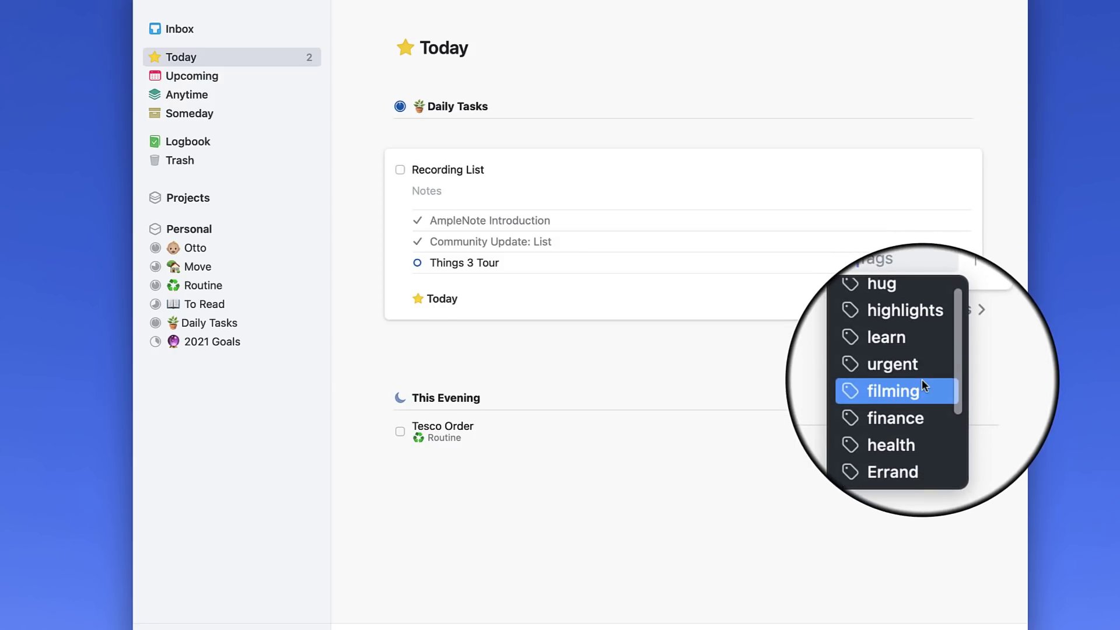
scroll(921, 380, down, 4)
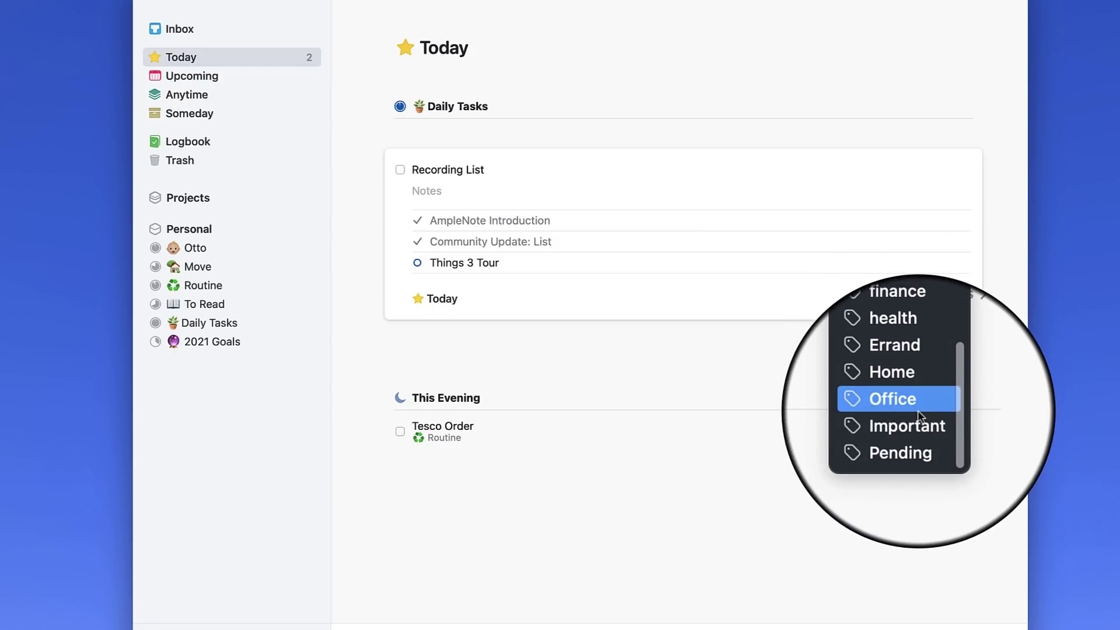
scroll(918, 403, up, 4)
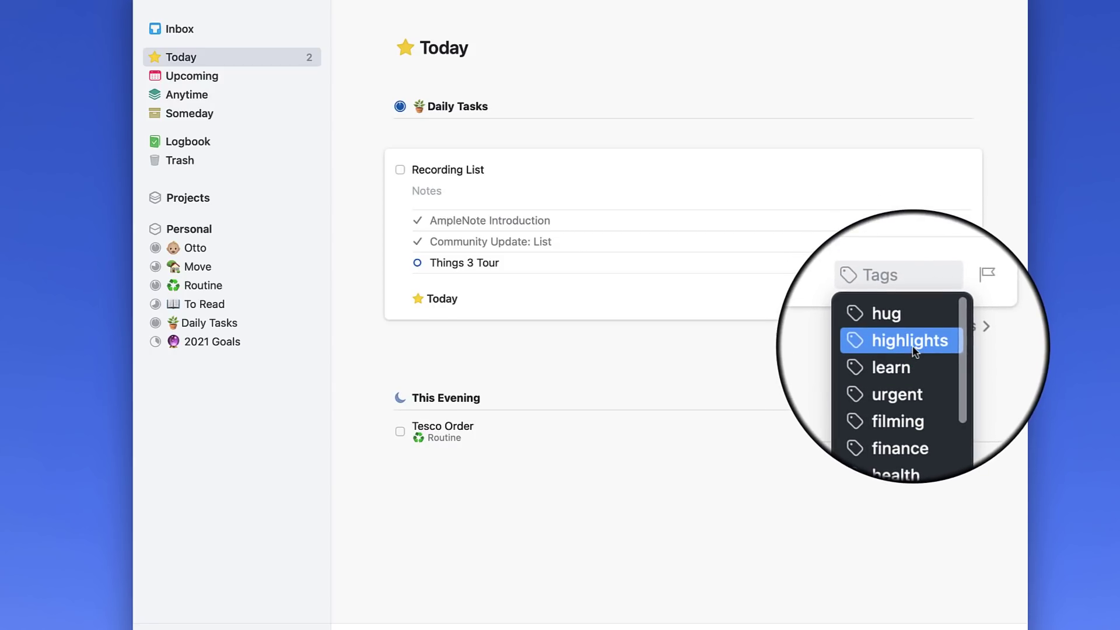
click(915, 350)
click(713, 391)
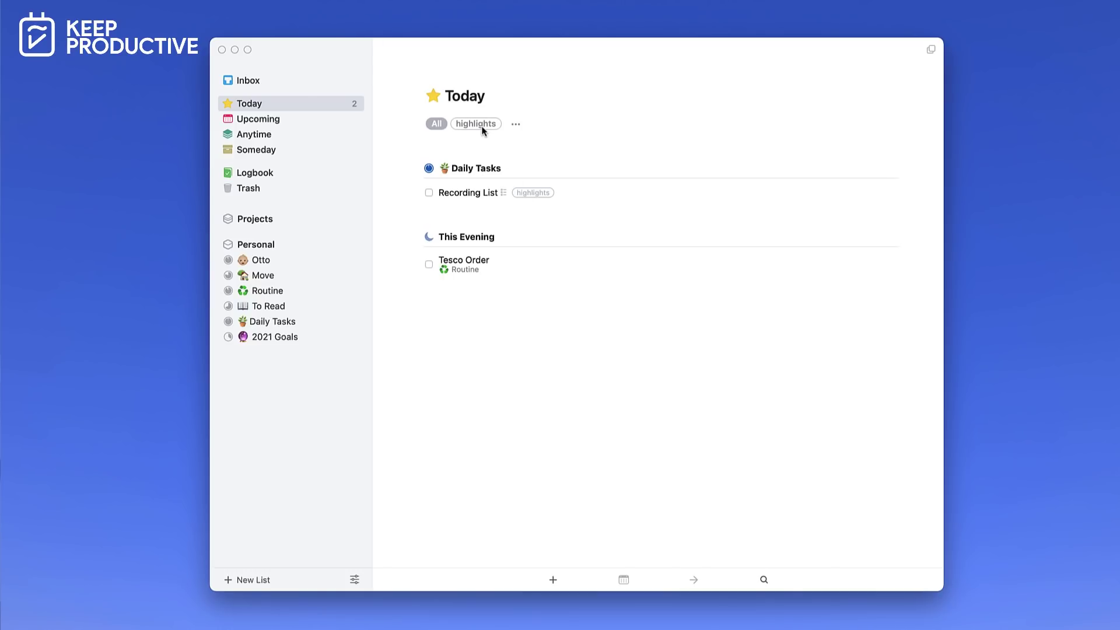
- Filter Today to show only to-dos tagged highlights
click(481, 126)
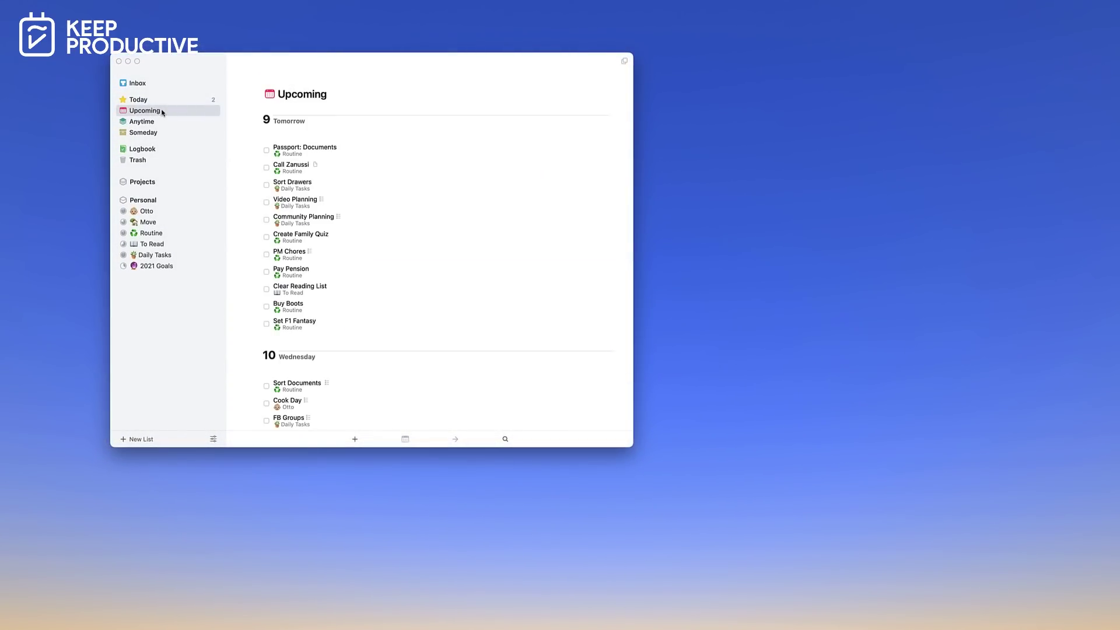
- Open a second Things window and position the two windows side by side
click(625, 62)
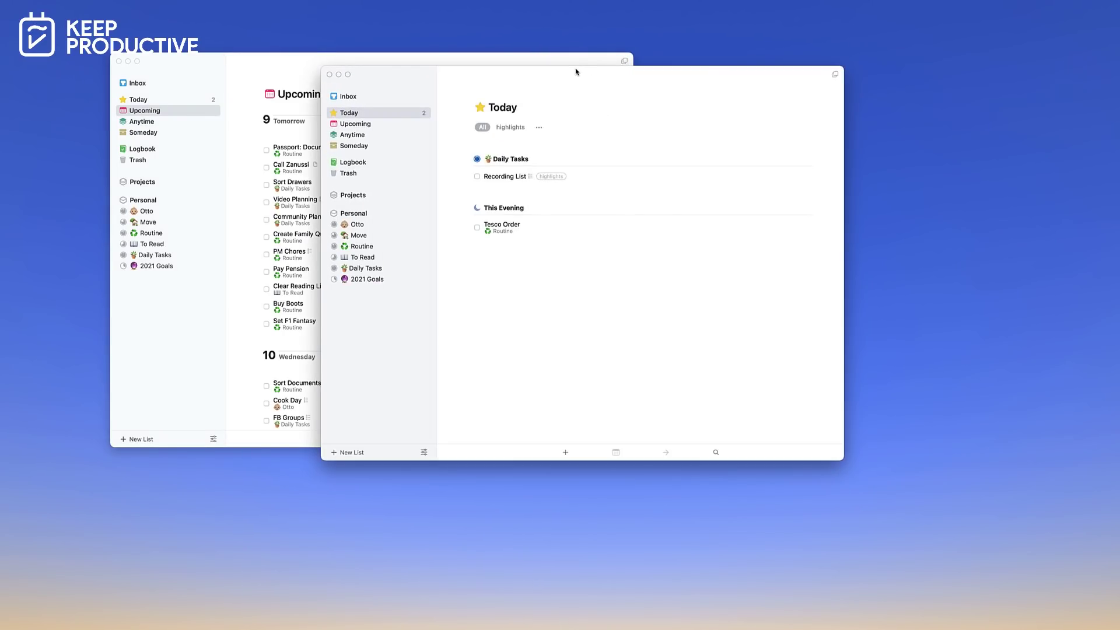
drag(577, 72, 815, 78)
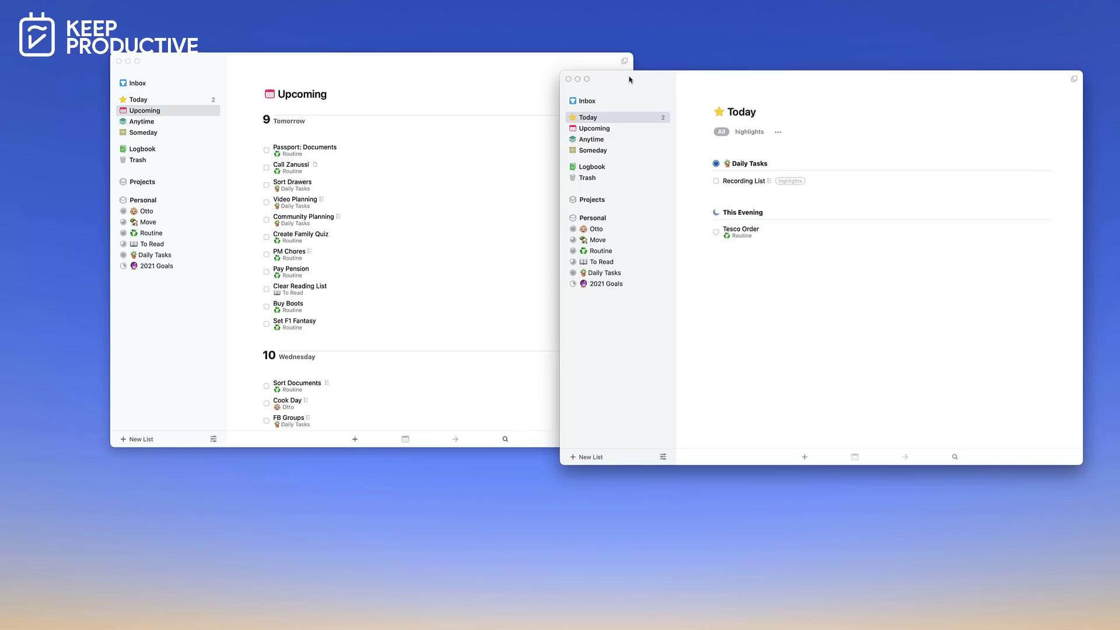
drag(604, 78, 204, 59)
mouse_move(616, 64)
mouse_down()
mouse_move(683, 91)
mouse_move(597, 70)
mouse_up()
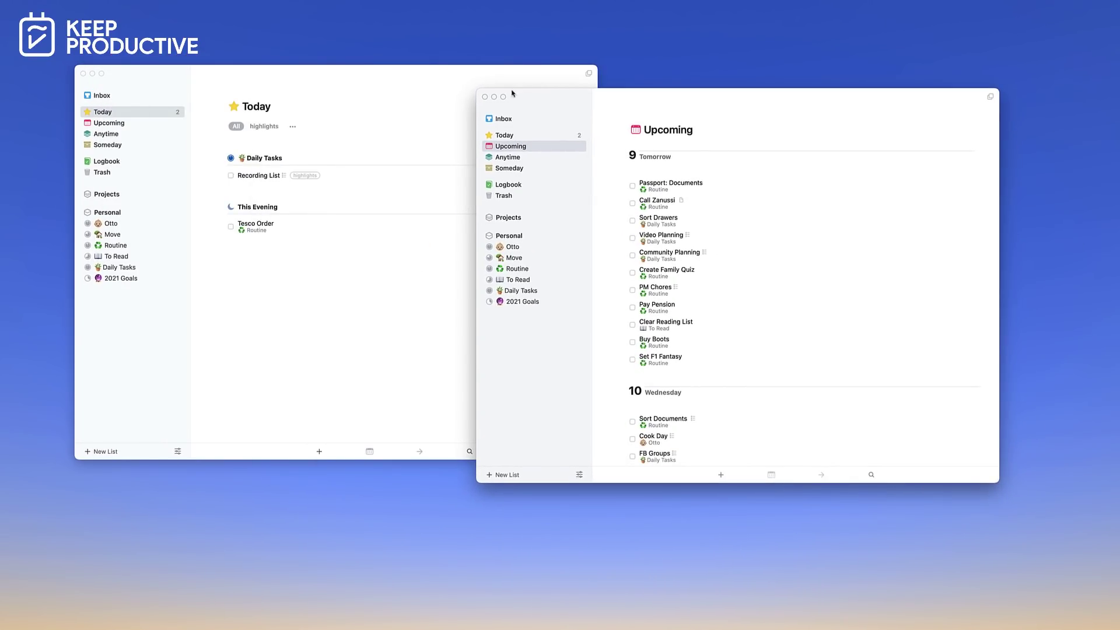
- Narrow the Upcoming window and show Anytime in the main window
drag(532, 262, 662, 263)
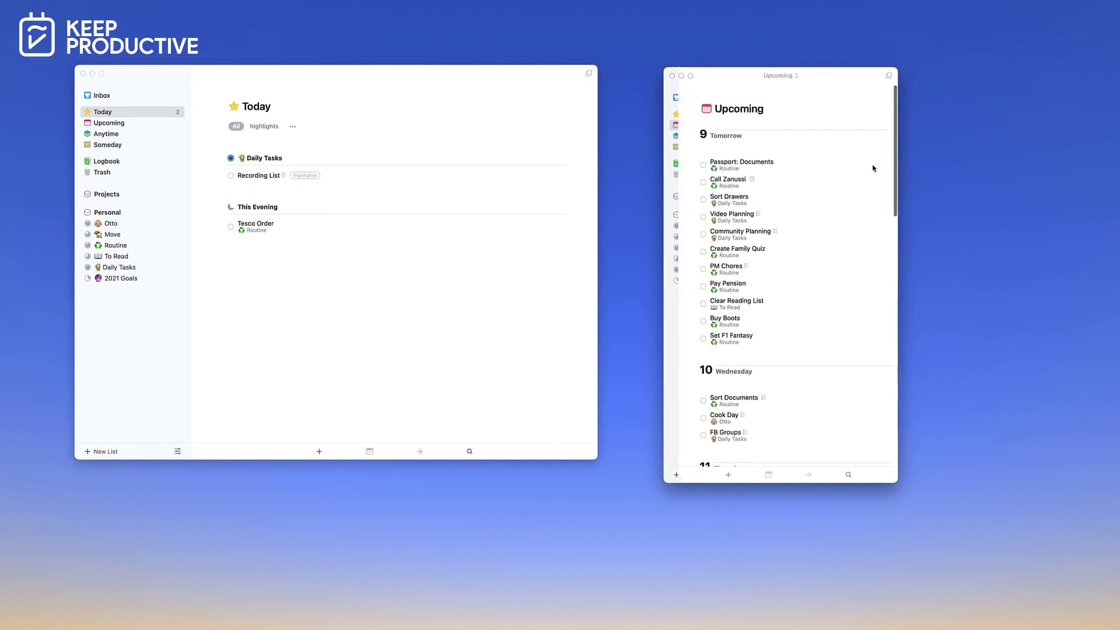
drag(998, 262, 883, 262)
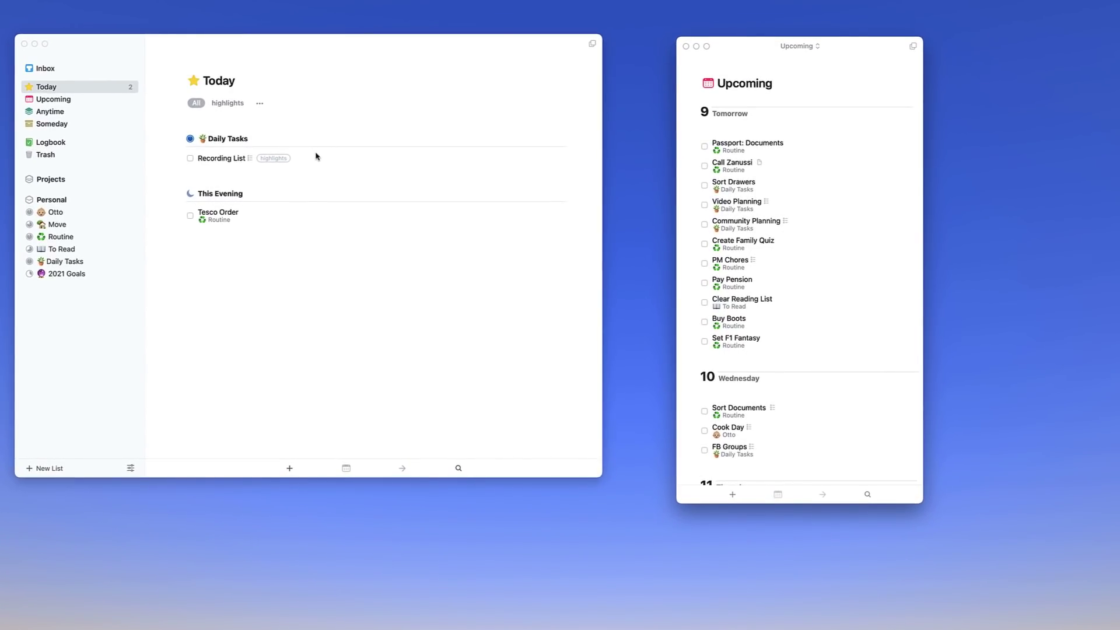
mouse_move(316, 157)
mouse_down()
mouse_move(815, 208)
mouse_move(373, 154)
mouse_up()
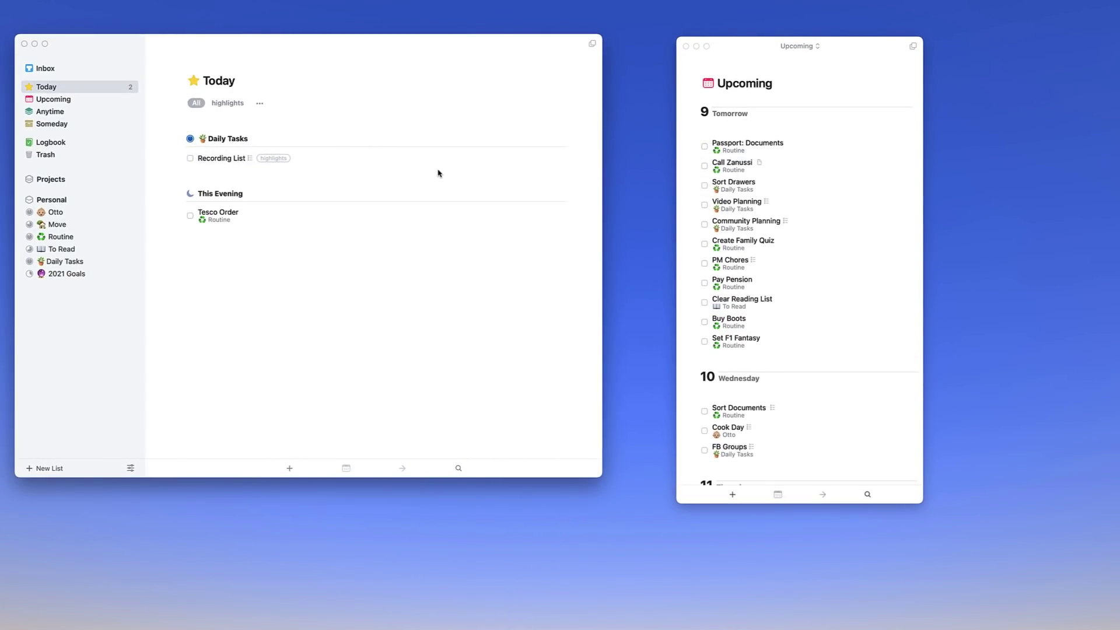
click(112, 113)
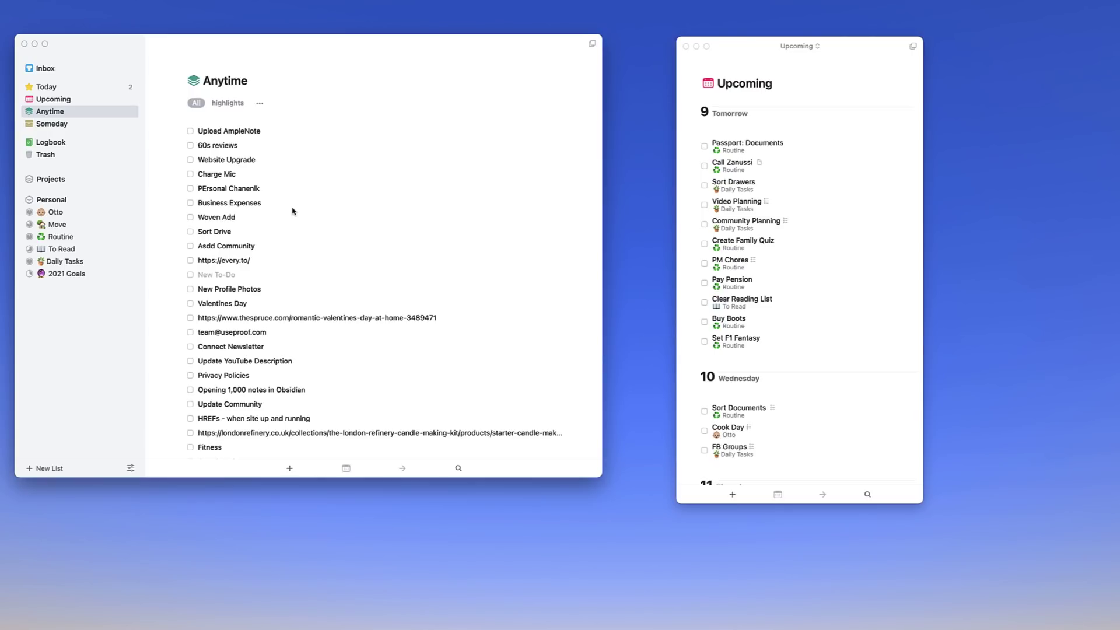
- Drag the Woven Add row up above Business Expenses
mouse_move(263, 216)
mouse_down()
mouse_move(784, 353)
mouse_move(322, 187)
mouse_up()
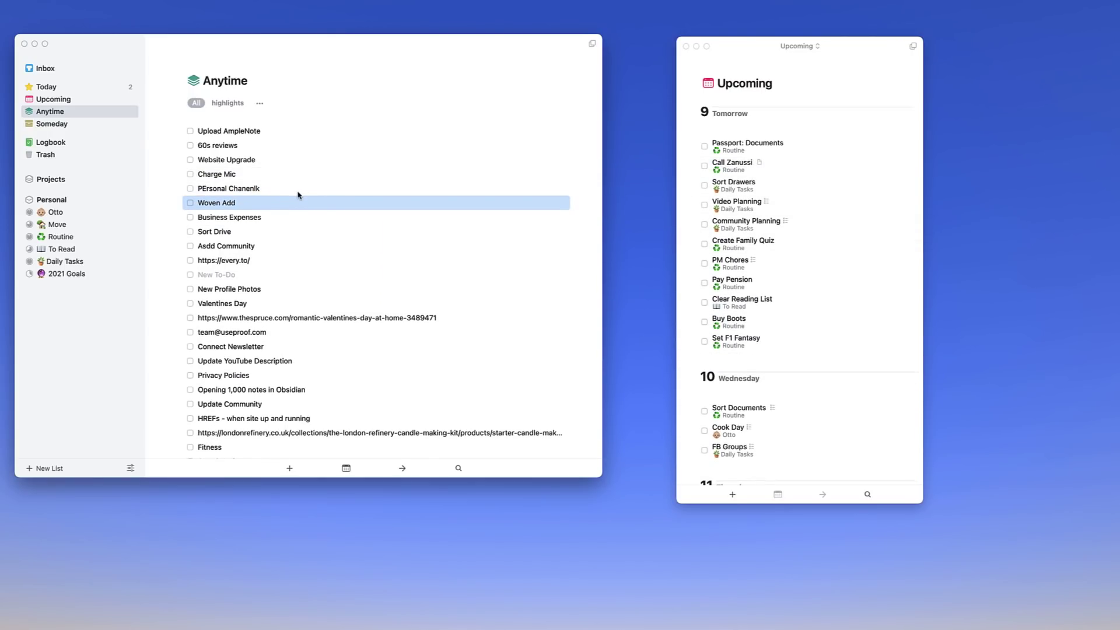
scroll(298, 195, down, 1)
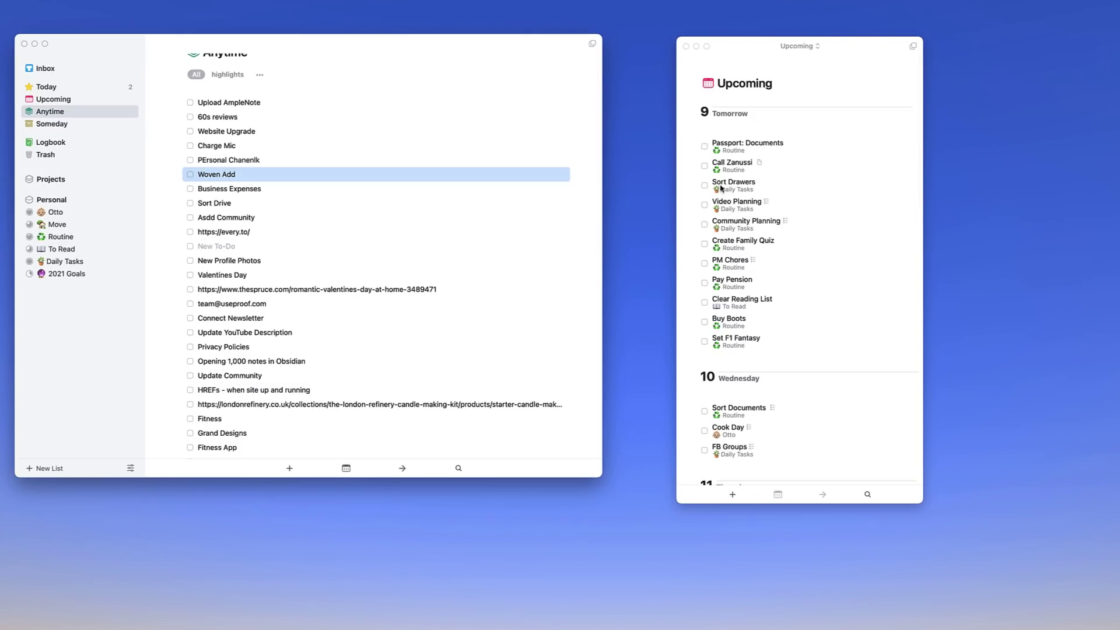
scroll(722, 187, down, 6)
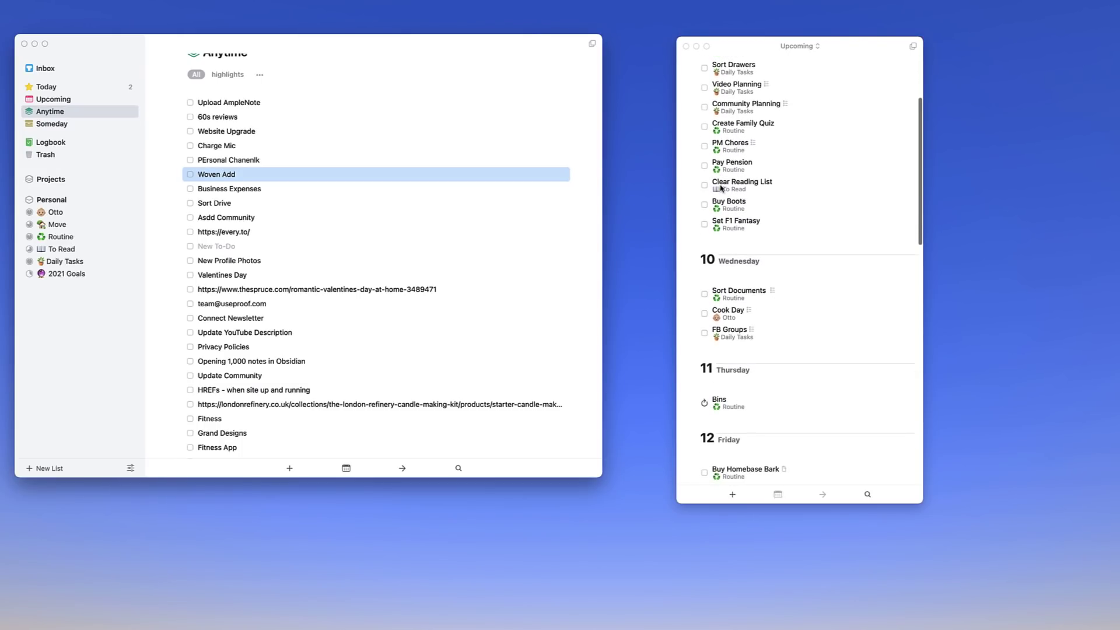
scroll(720, 187, up, 6)
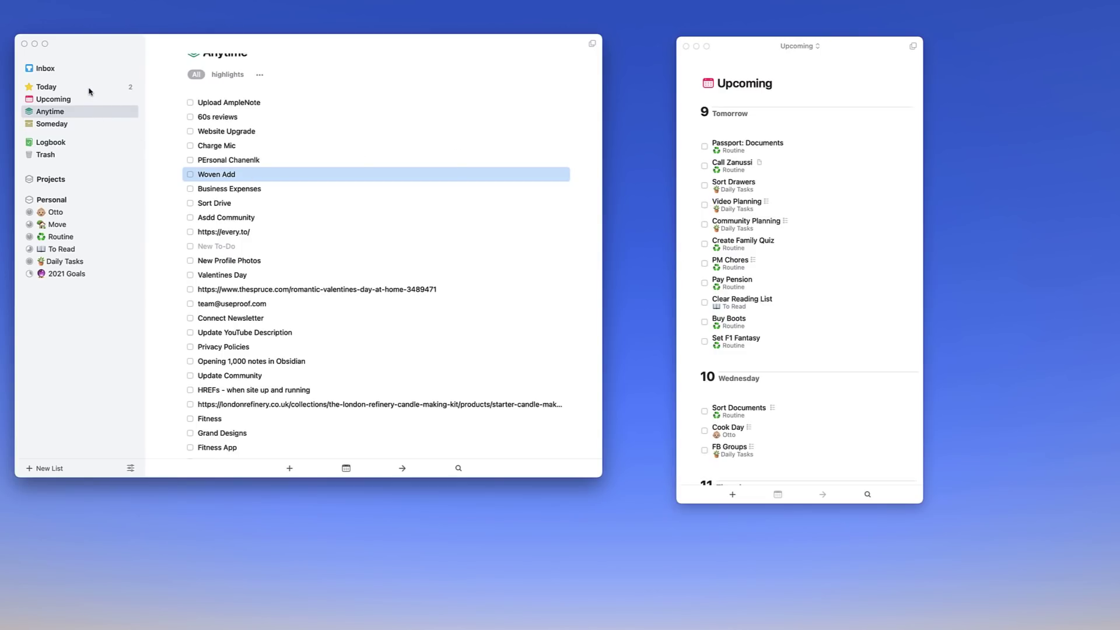
- Switch between the Today and Upcoming lists, ending on the Anytime list
click(89, 87)
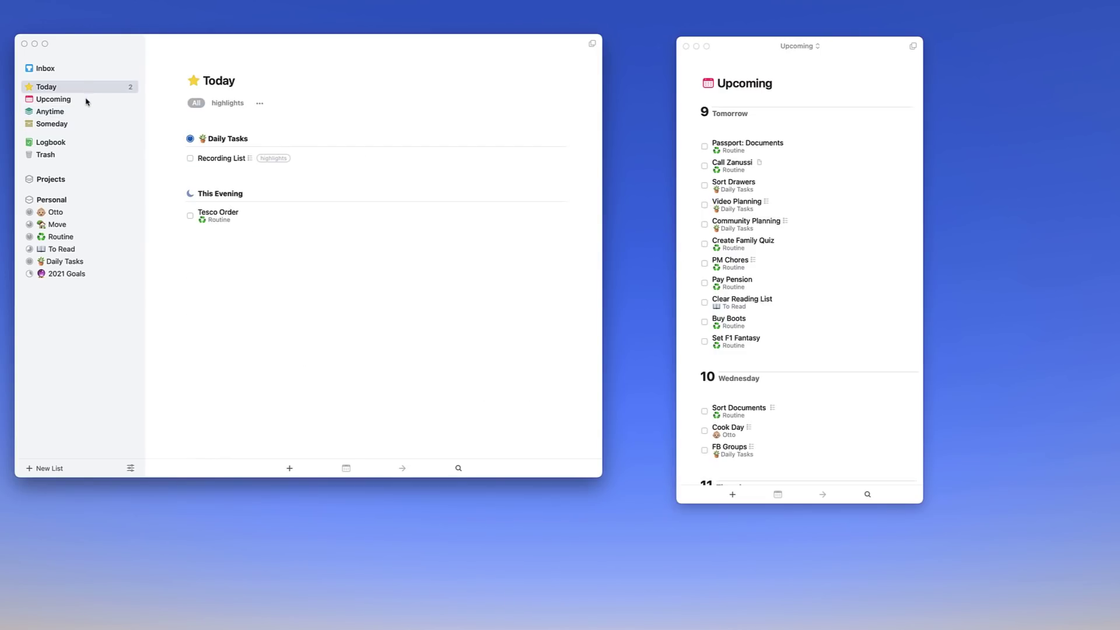
click(86, 101)
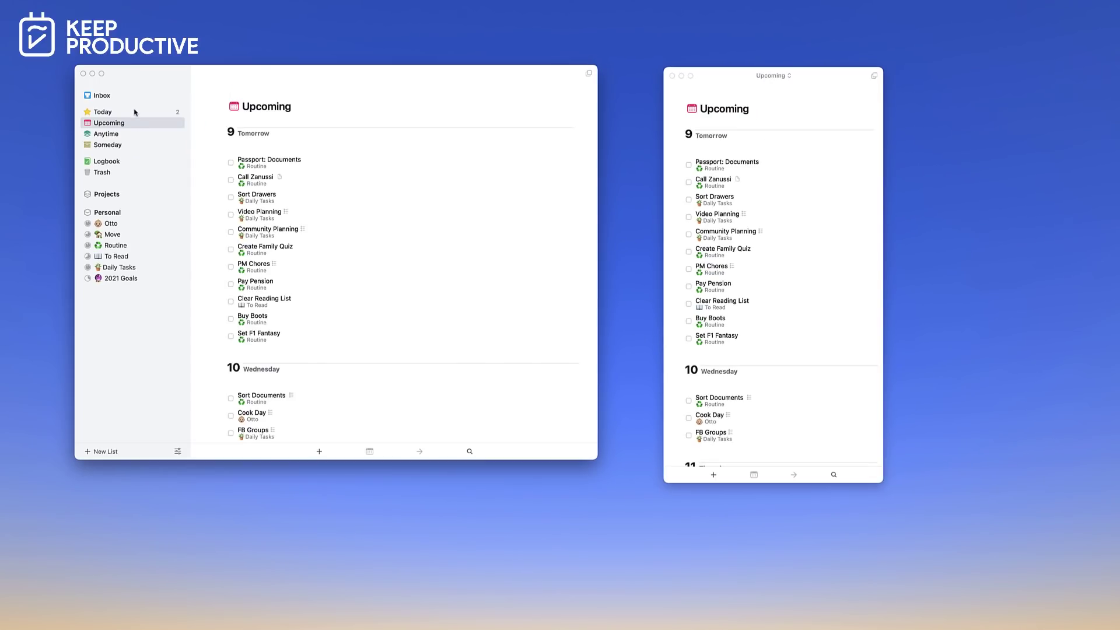
click(135, 112)
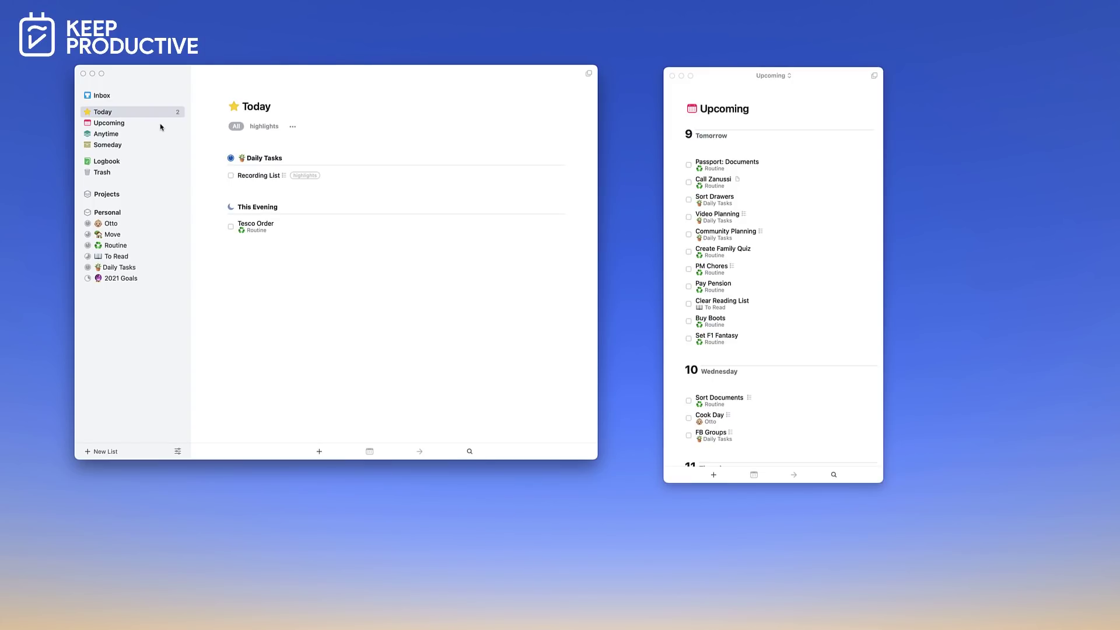
click(106, 134)
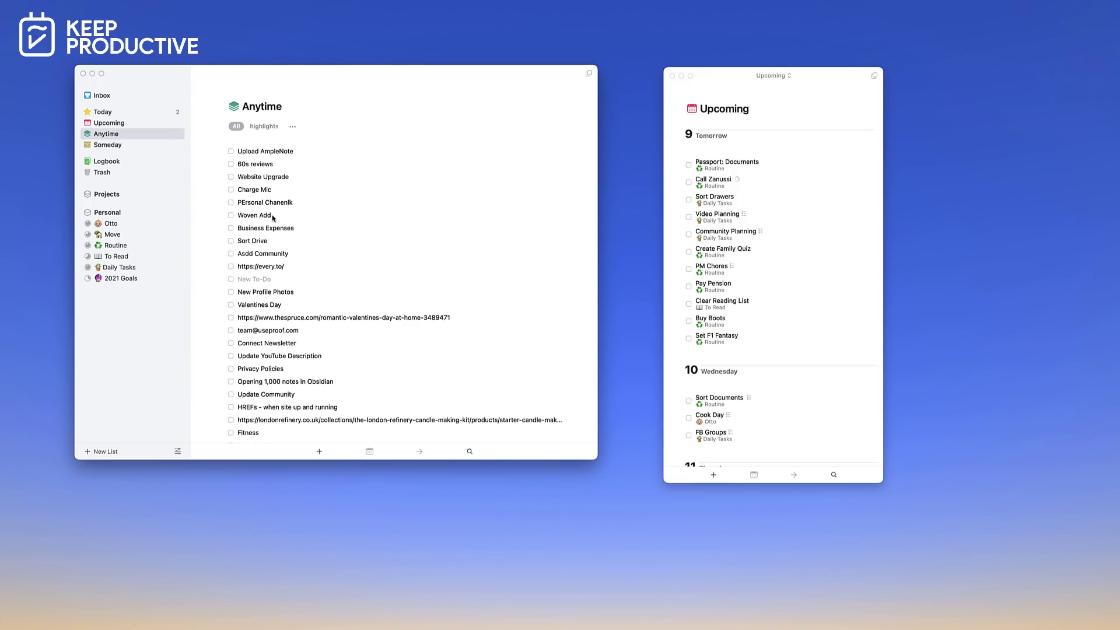
scroll(274, 218, down, 5)
scroll(274, 217, down, 2)
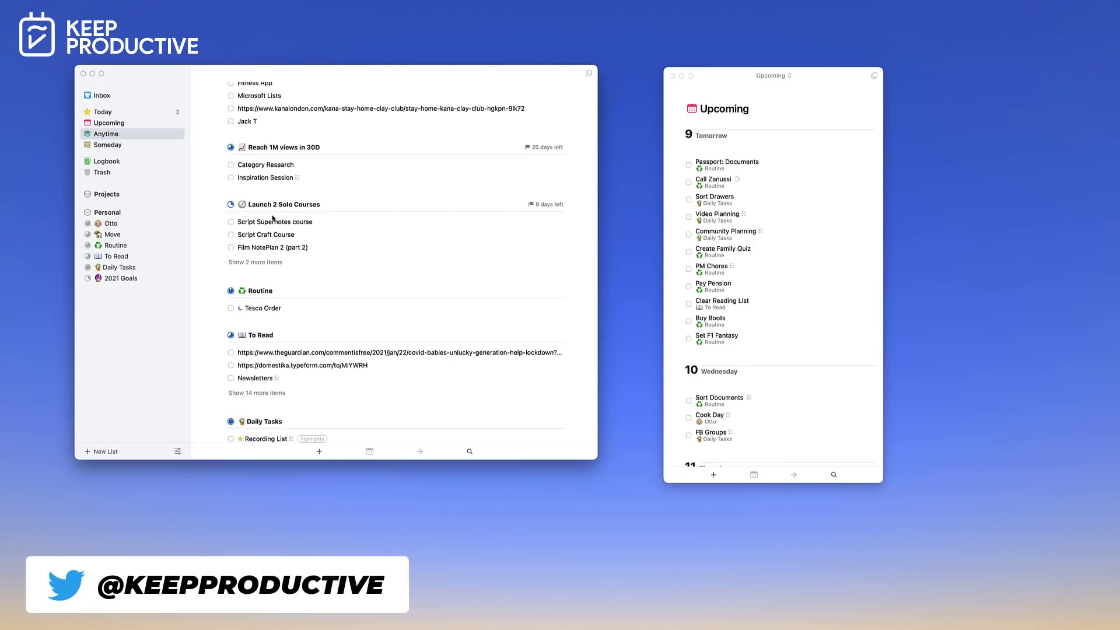
scroll(272, 218, down, 1)
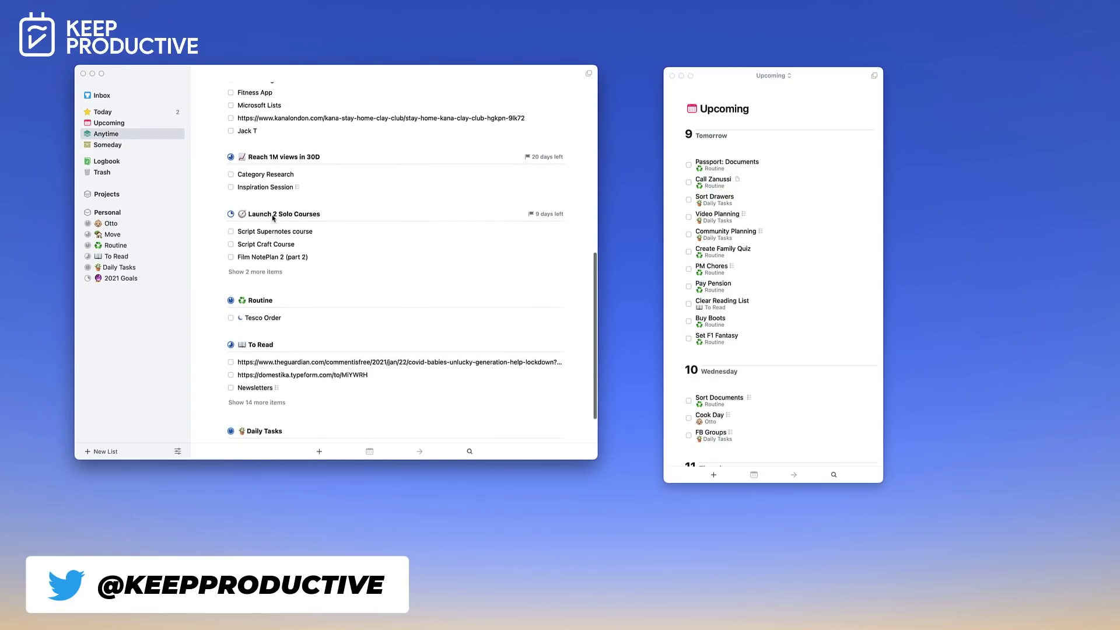
scroll(273, 218, up, 2)
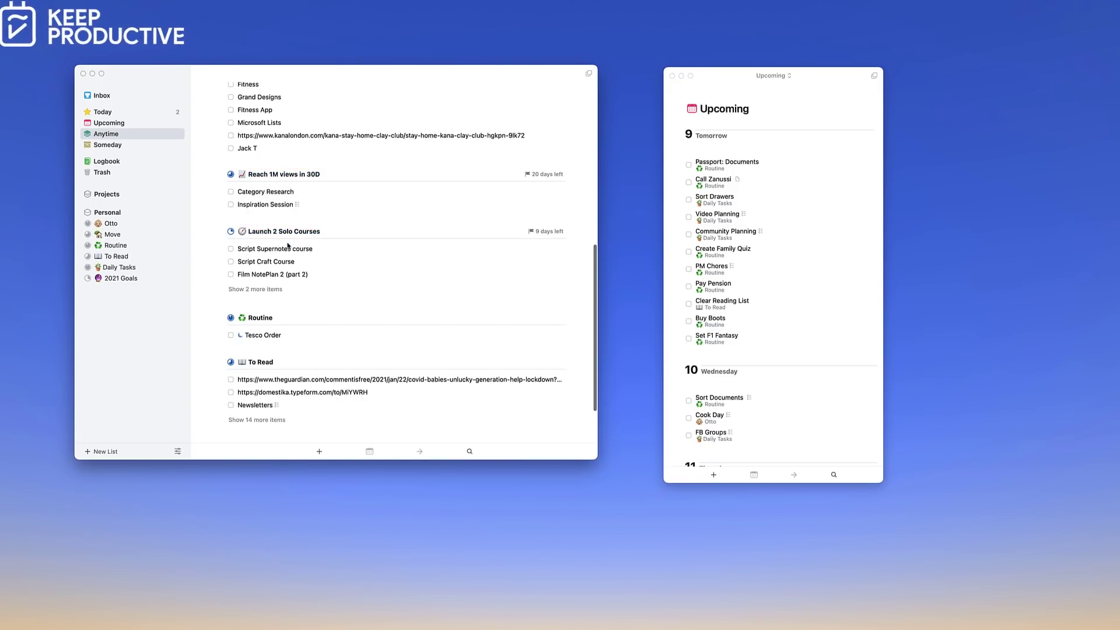
scroll(285, 232, down, 3)
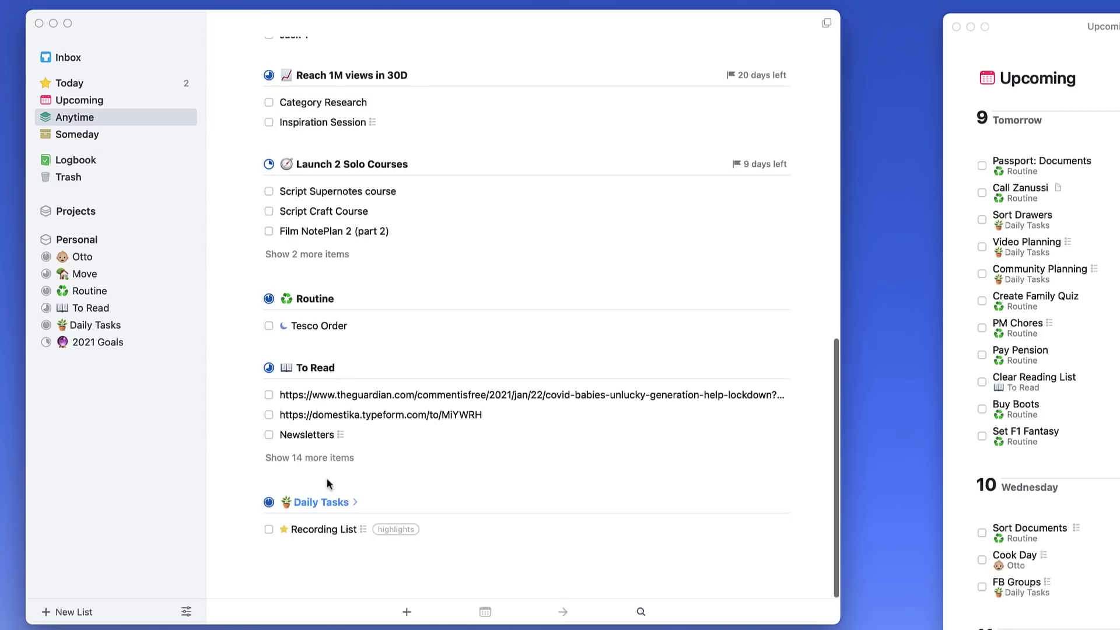
scroll(309, 320, up, 15)
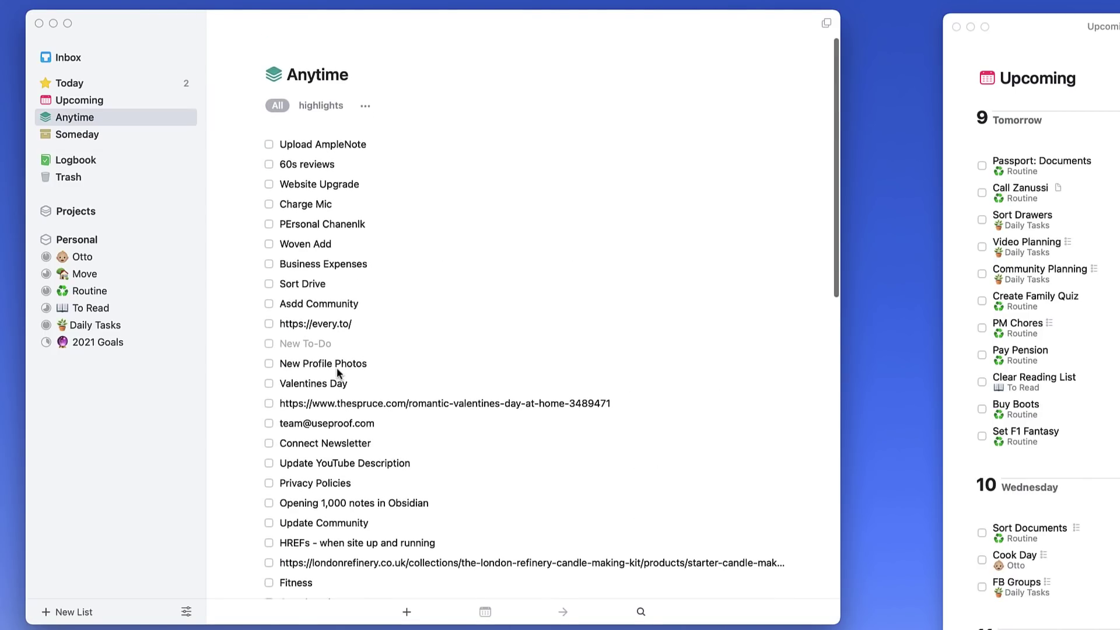
scroll(461, 297, down, 15)
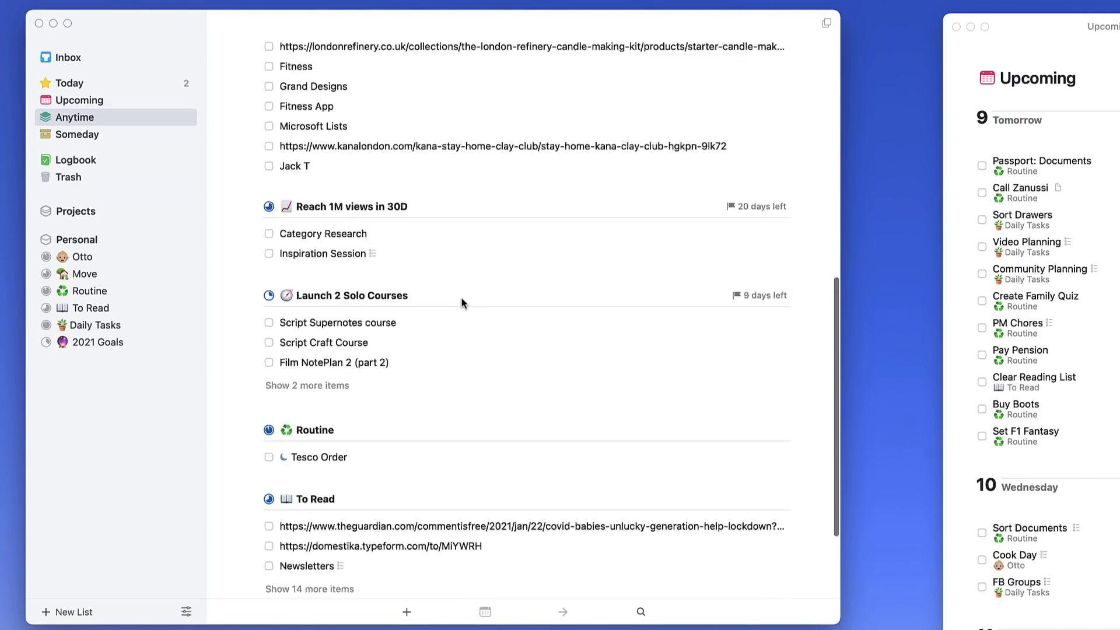
scroll(461, 296, up, 15)
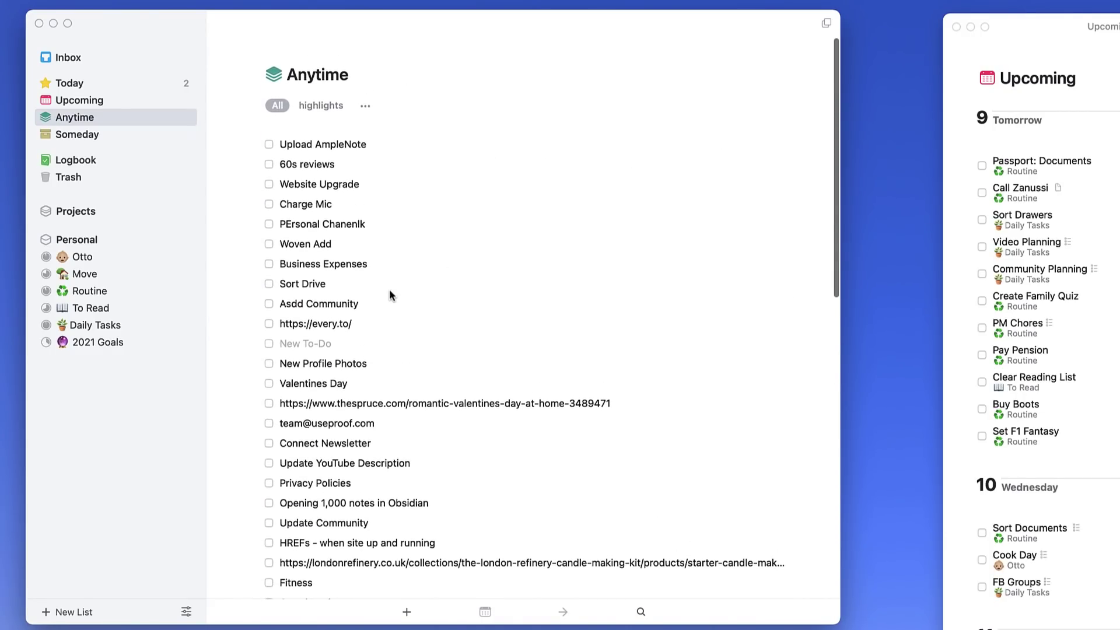
scroll(389, 289, down, 15)
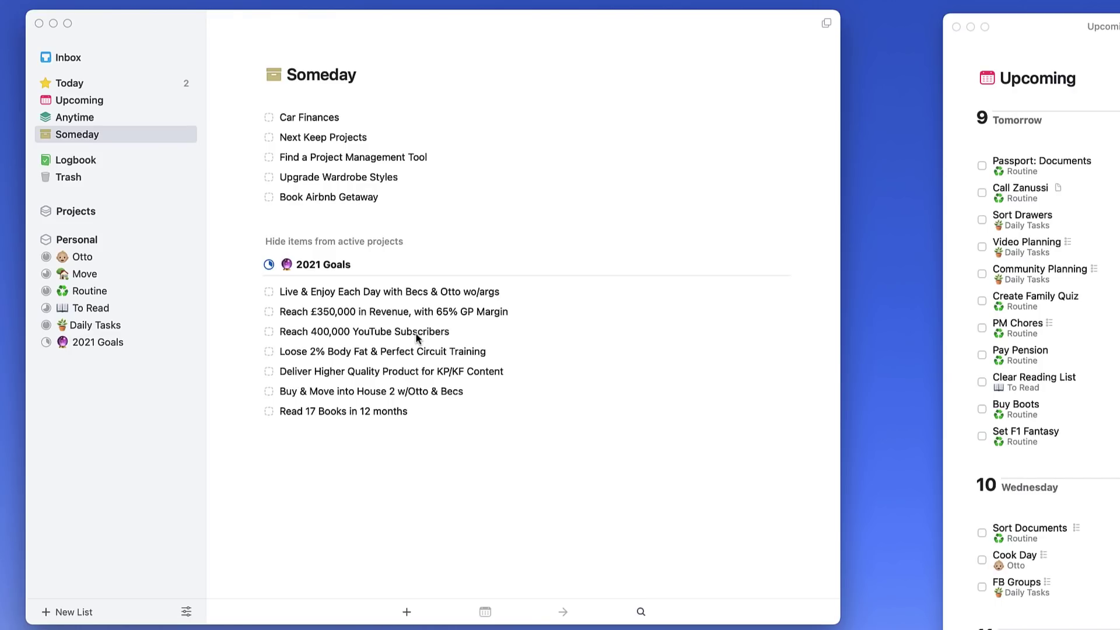
- Select Car Finances, then open Launch 2 Solo Courses from the Projects overview
click(360, 116)
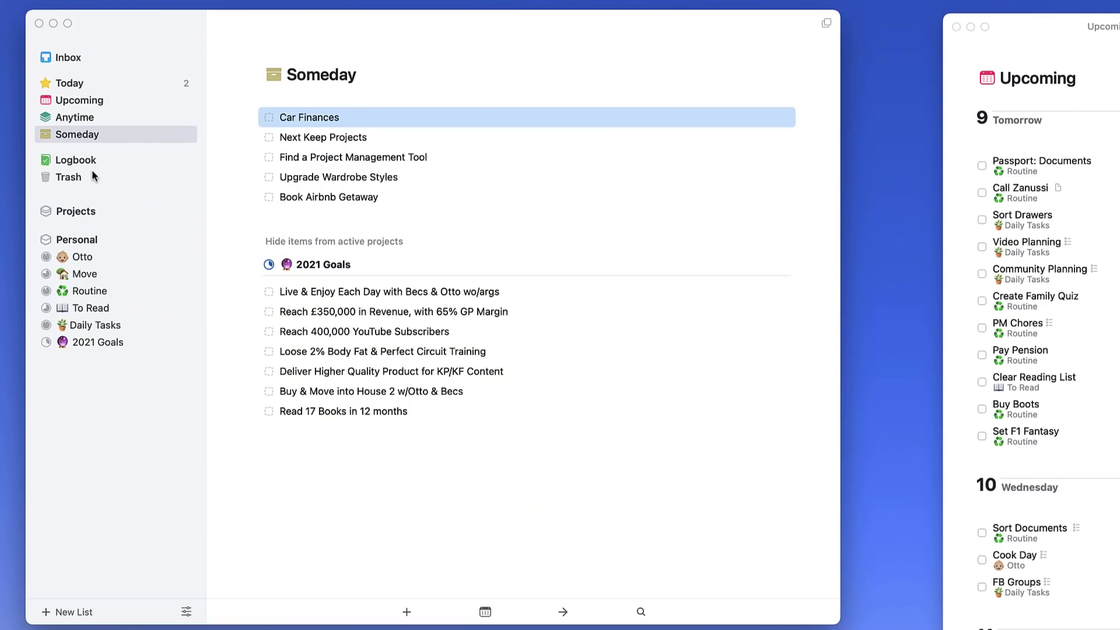
mouse_move(75, 211)
click(86, 210)
double_click(369, 137)
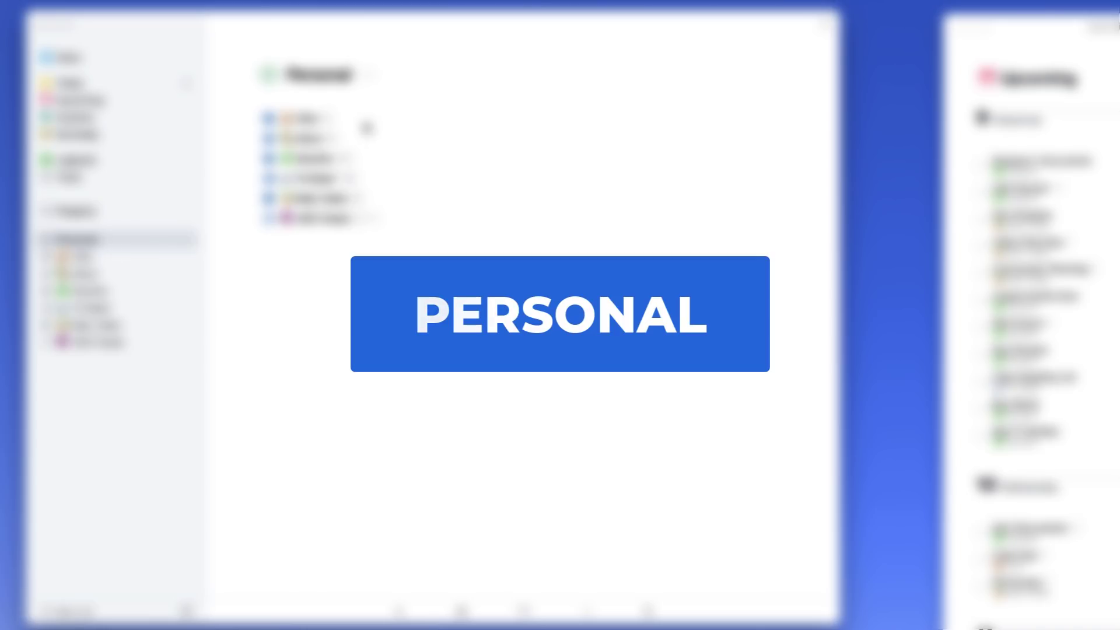
- Open Otto and Cook Day, filter Otto by urgent then All, then open Routine
double_click(364, 121)
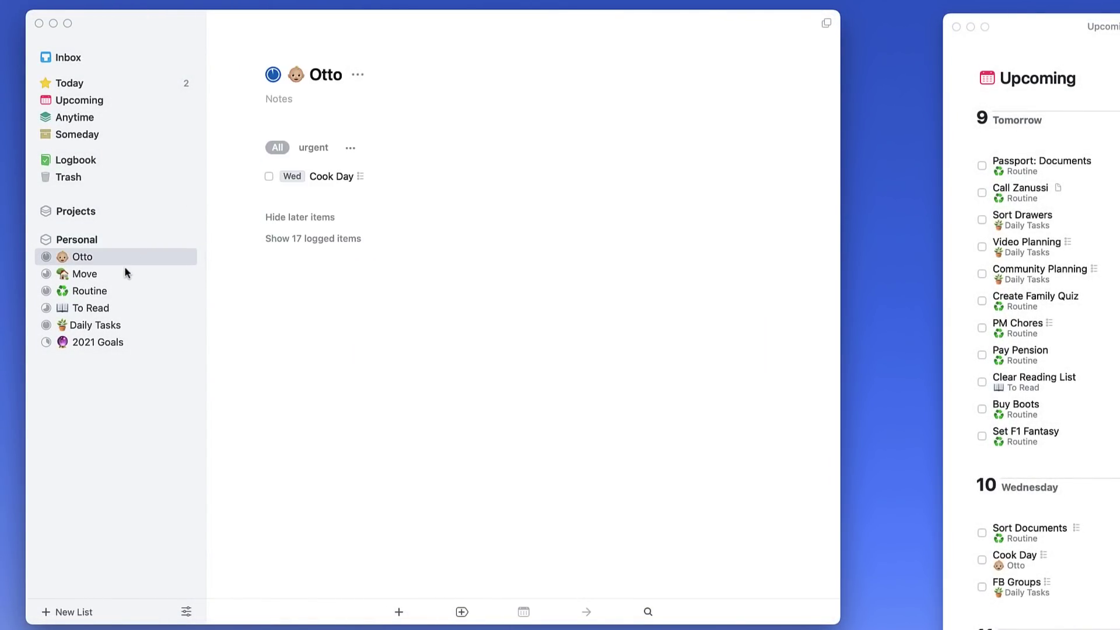
double_click(353, 174)
click(308, 147)
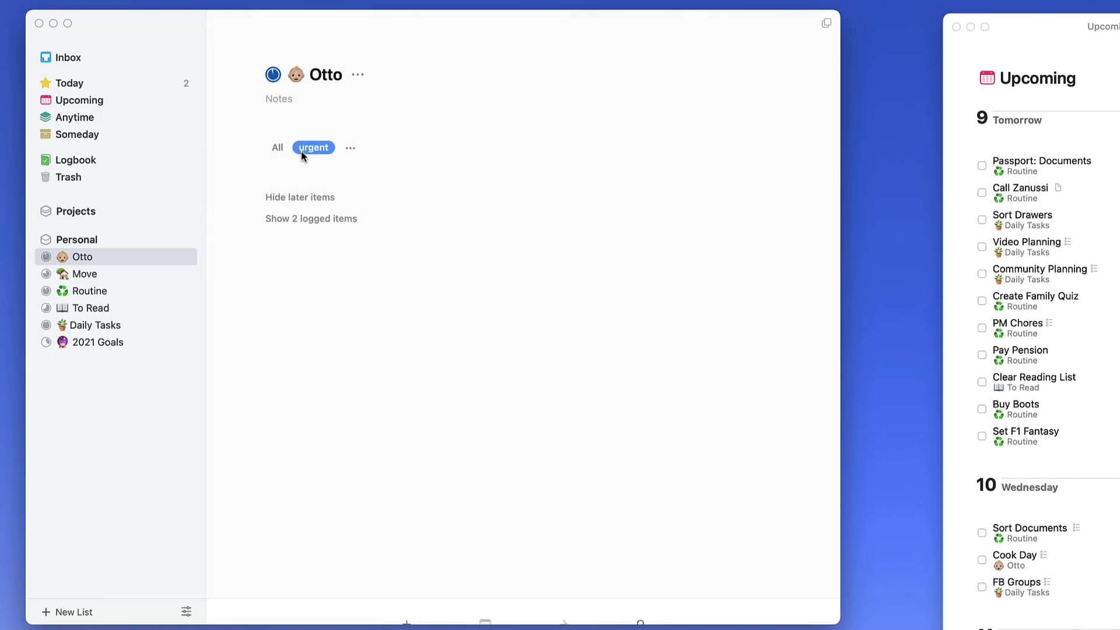
click(277, 148)
click(91, 289)
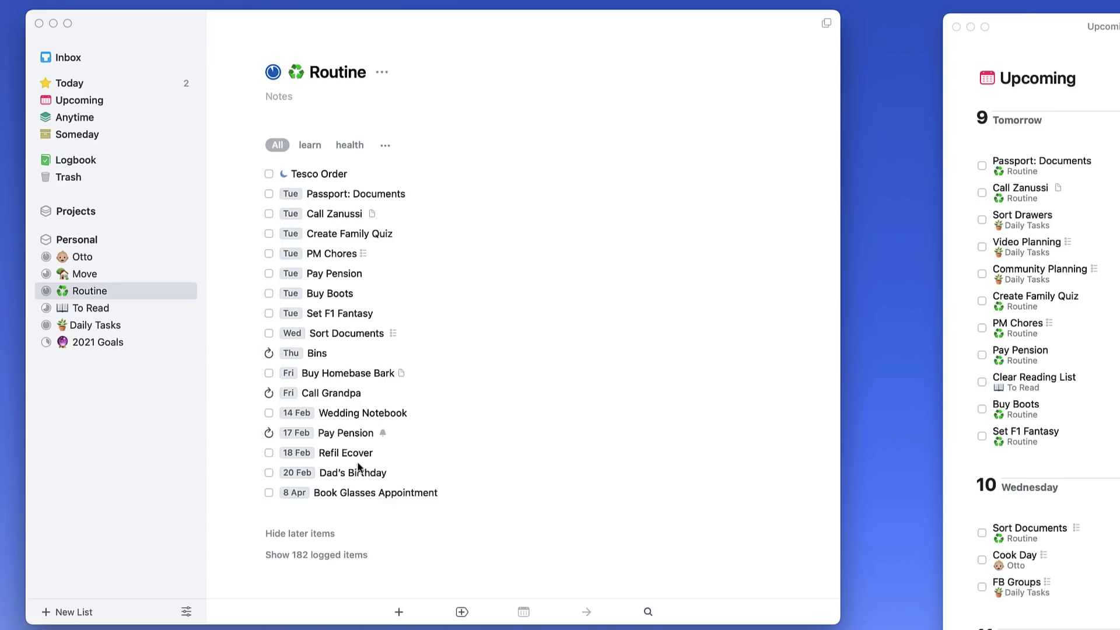
- Open To Read, try dragging Clear Reading List to the top, then open Daily Tasks
click(134, 310)
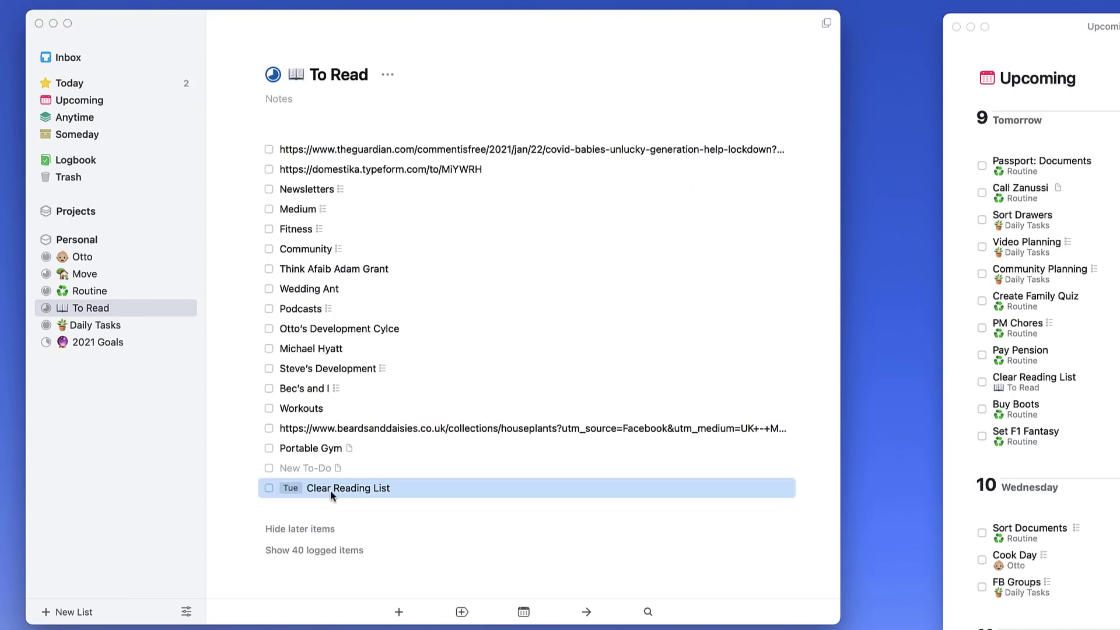
drag(345, 492, 315, 144)
click(125, 326)
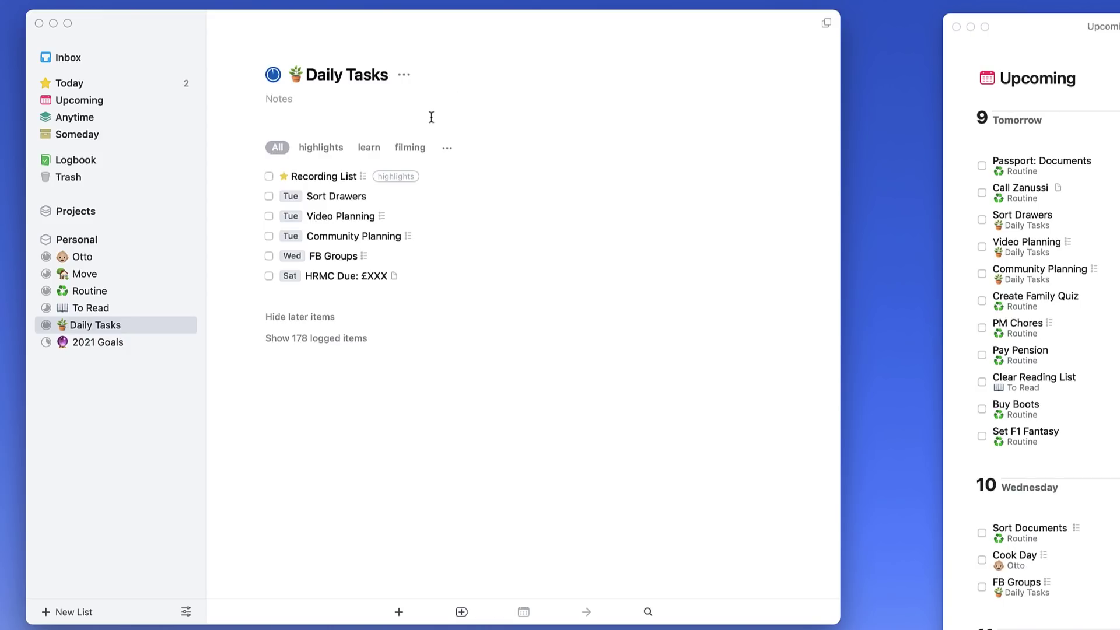
- Complete the Sort Drawers to-do and return to the Personal area's six projects
click(269, 197)
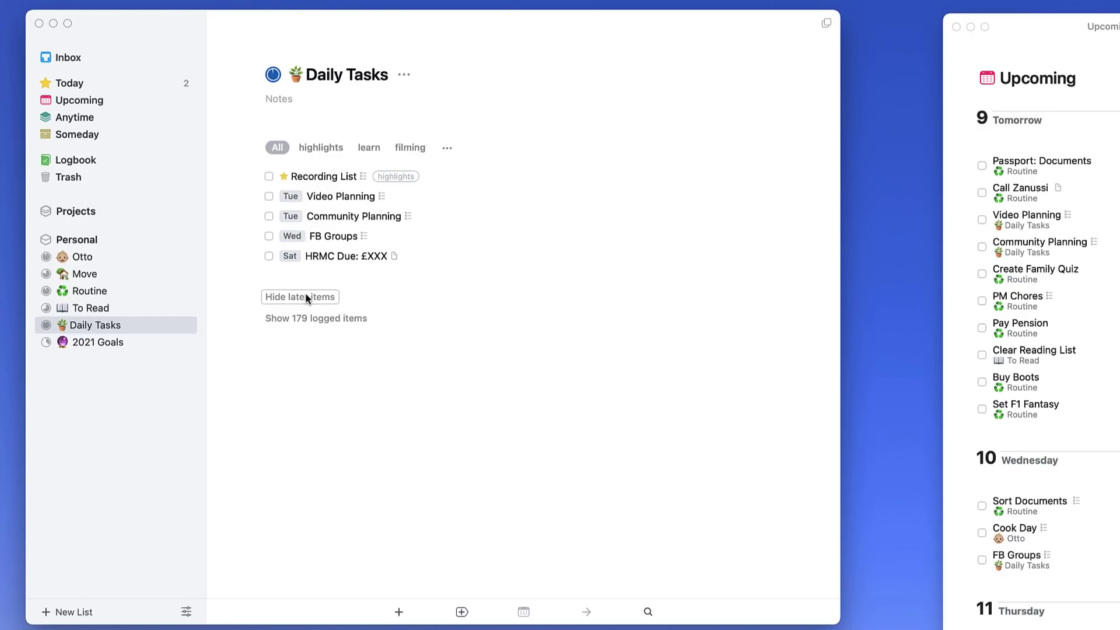
click(115, 236)
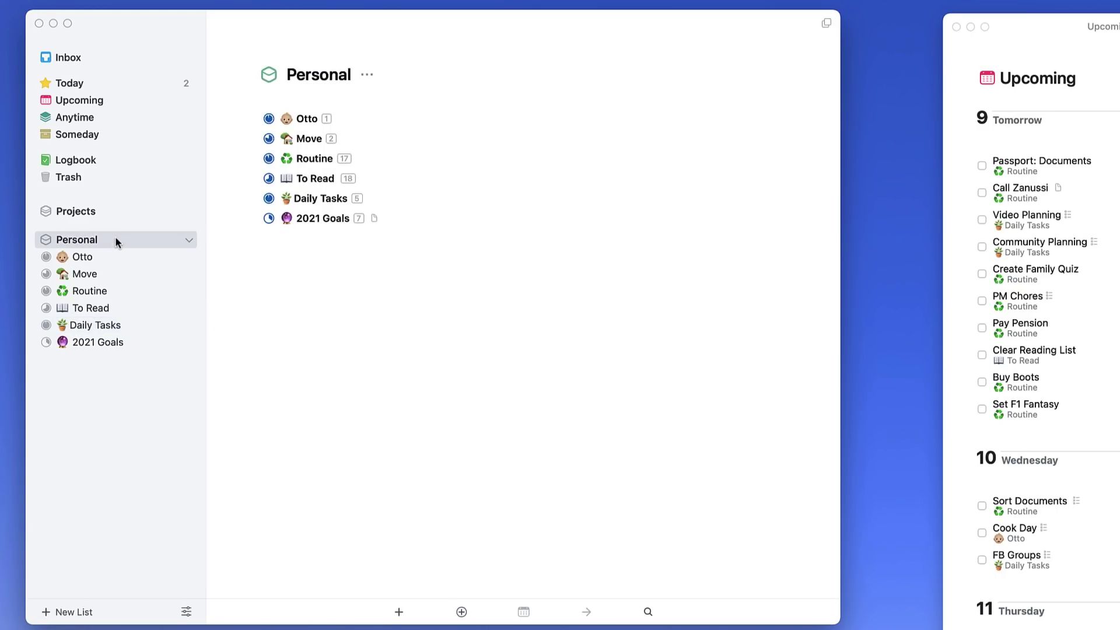
- Show the Personal area's options menu, then dismiss it without choosing anything
click(366, 75)
click(470, 147)
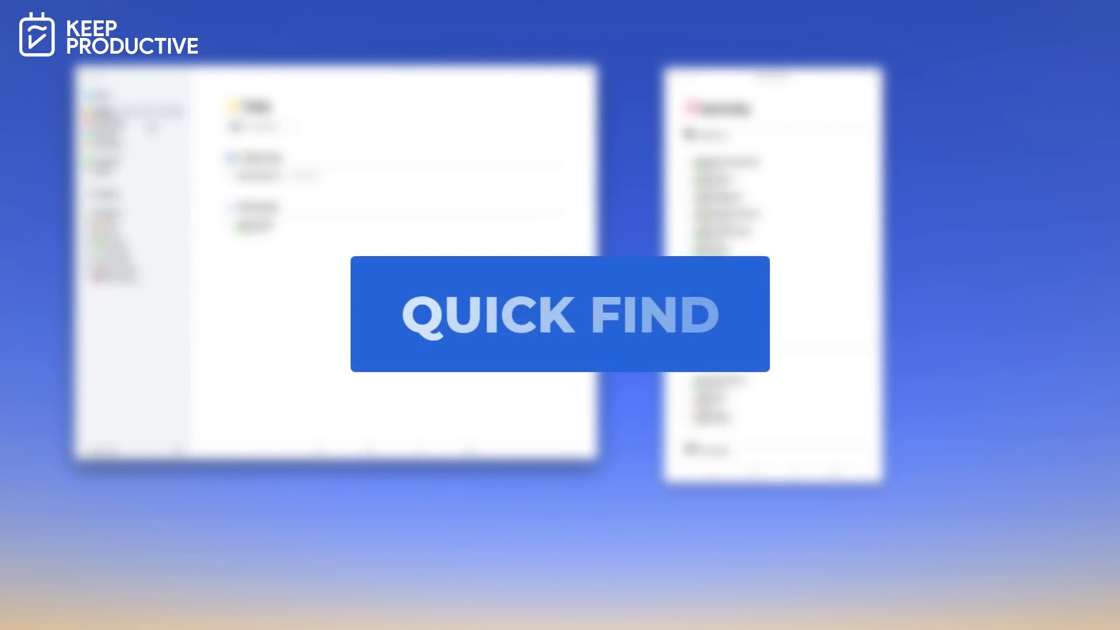
- Search Quick Find for 'web' and open the Website Upgrade to-do to view its notes
key(ctrl+f)
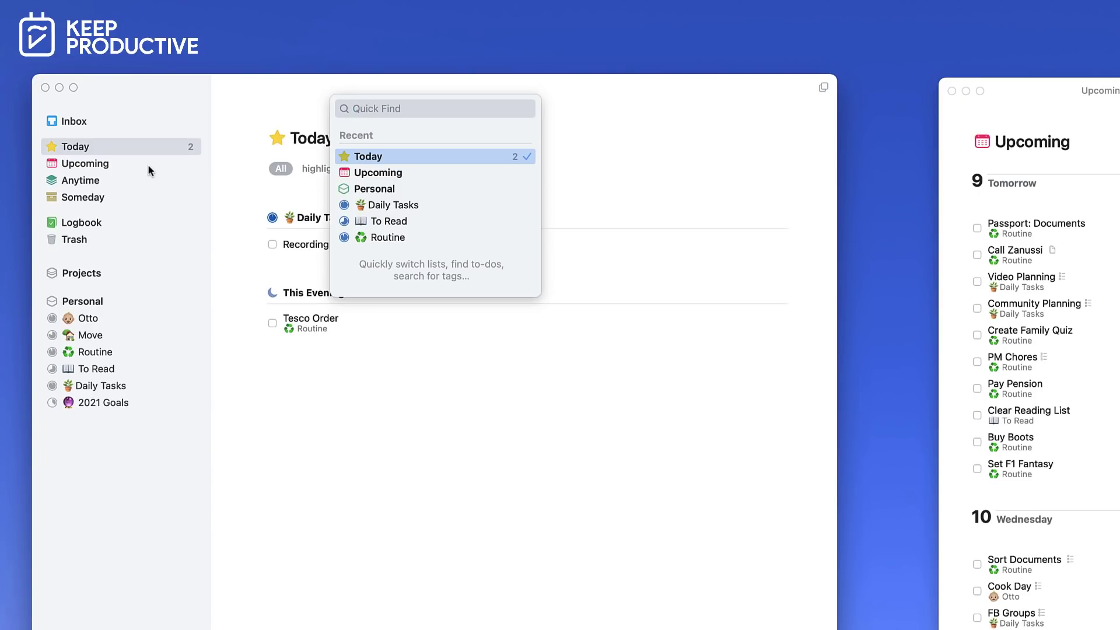
text(we)
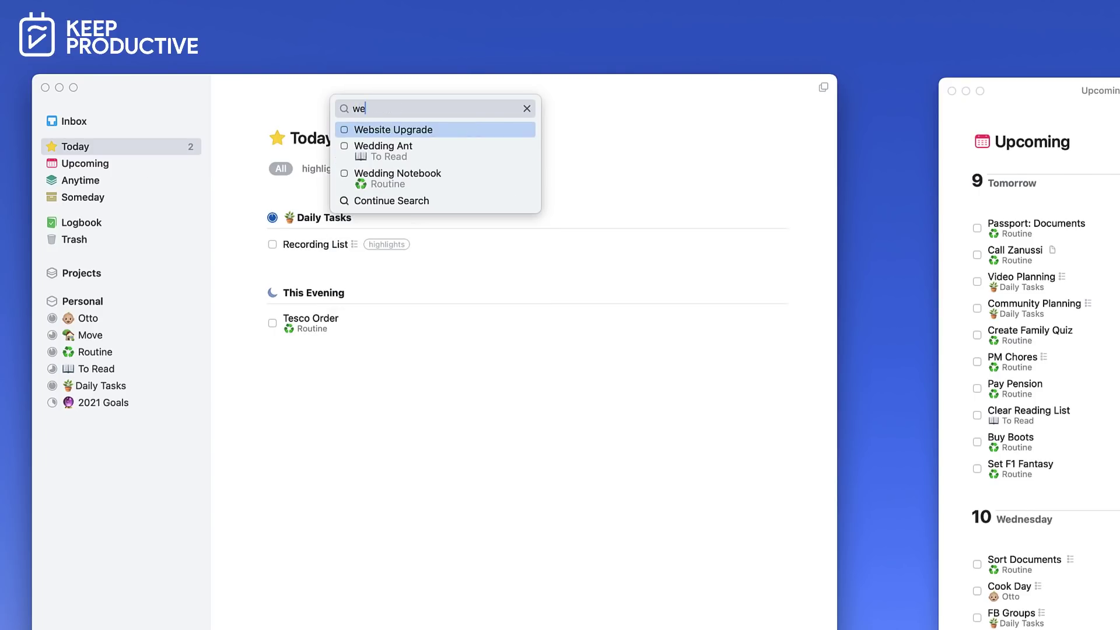
text(b)
key(Return)
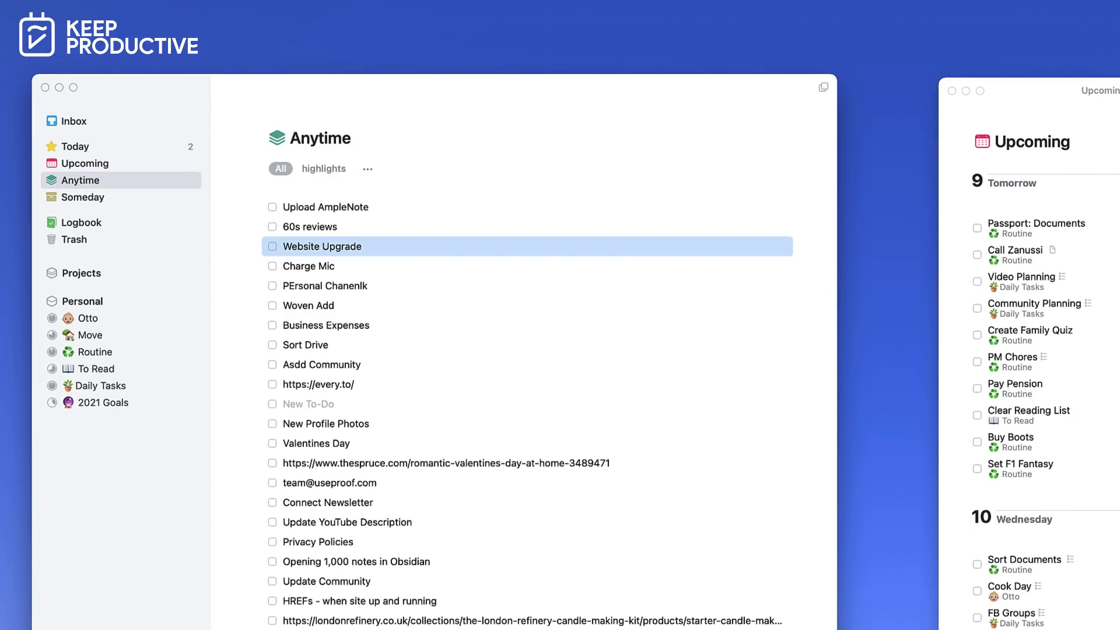
key(Return)
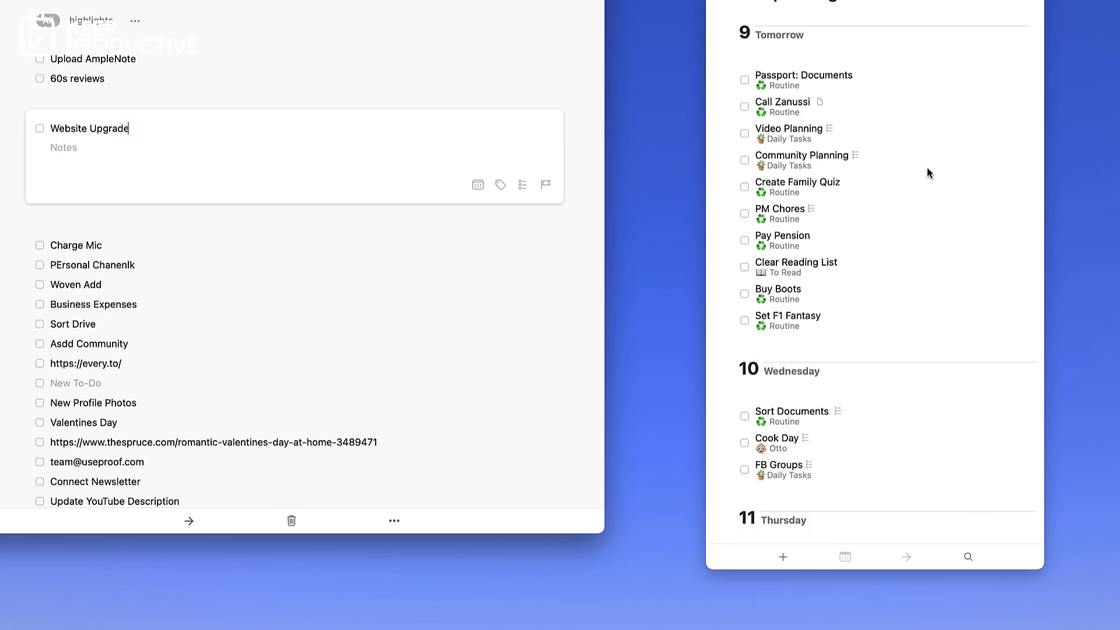
- Open Community Planning in the Upcoming window, showing its six checklist items and tomorrow's date
double_click(926, 157)
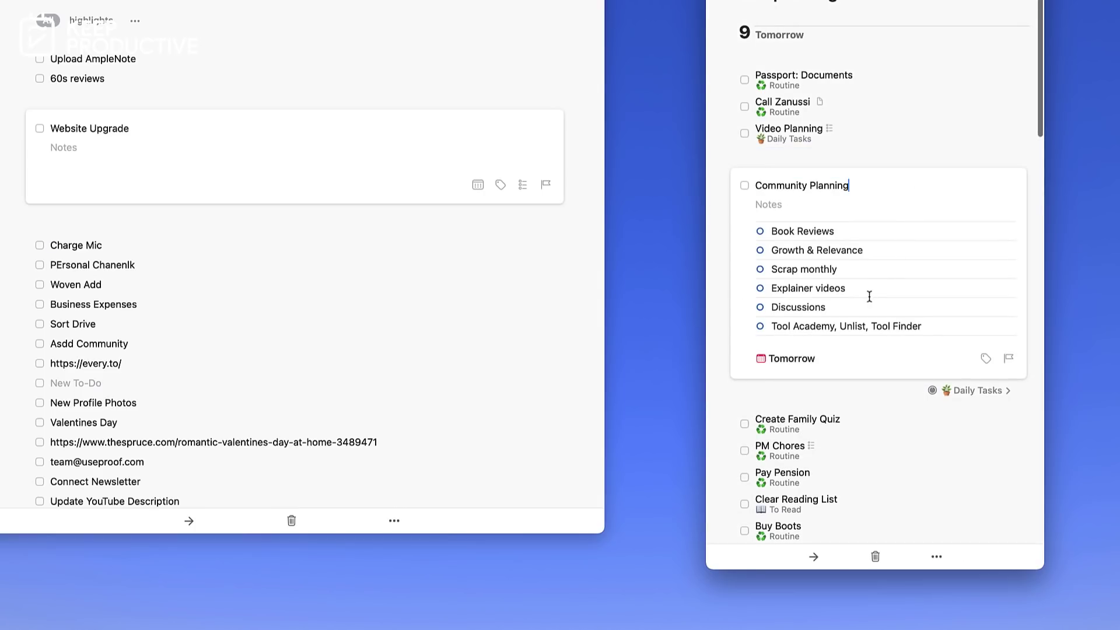